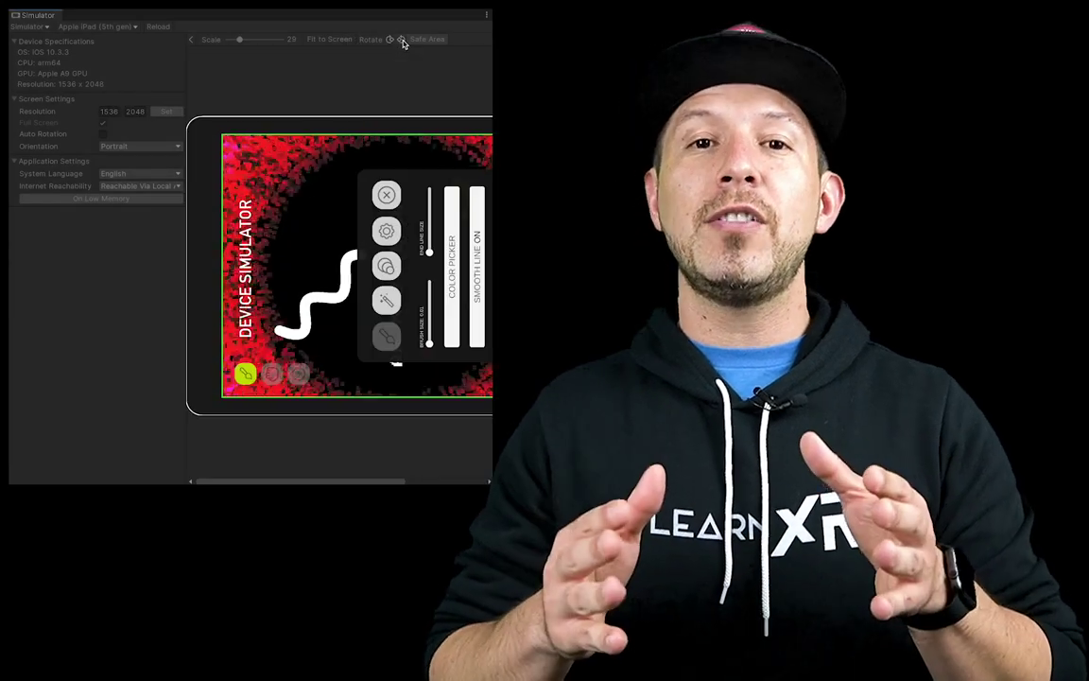
Step: Rotate the simulated iPad through orientations back to portrait and set its scale to 19
click(402, 40)
click(402, 40)
click(402, 40)
mouse_move(240, 41)
mouse_down()
mouse_move(256, 42)
mouse_move(234, 46)
mouse_up()
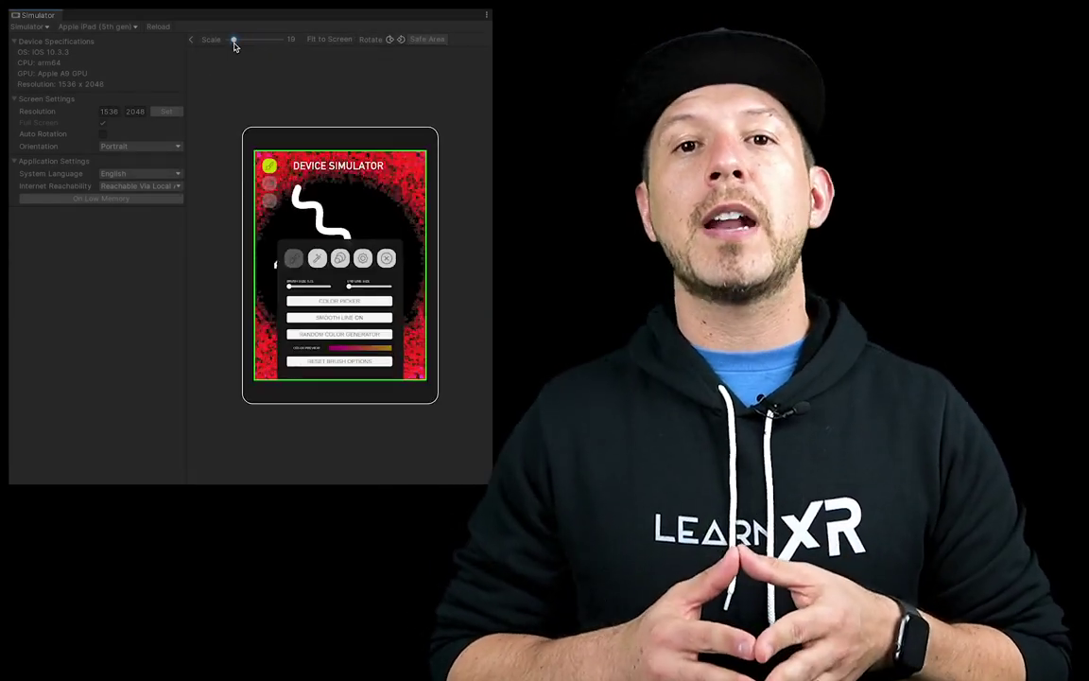
Step: Switch the simulator to iPad (6th gen), then iPad (7th gen), enlarge it, and check landscape
click(86, 27)
click(84, 55)
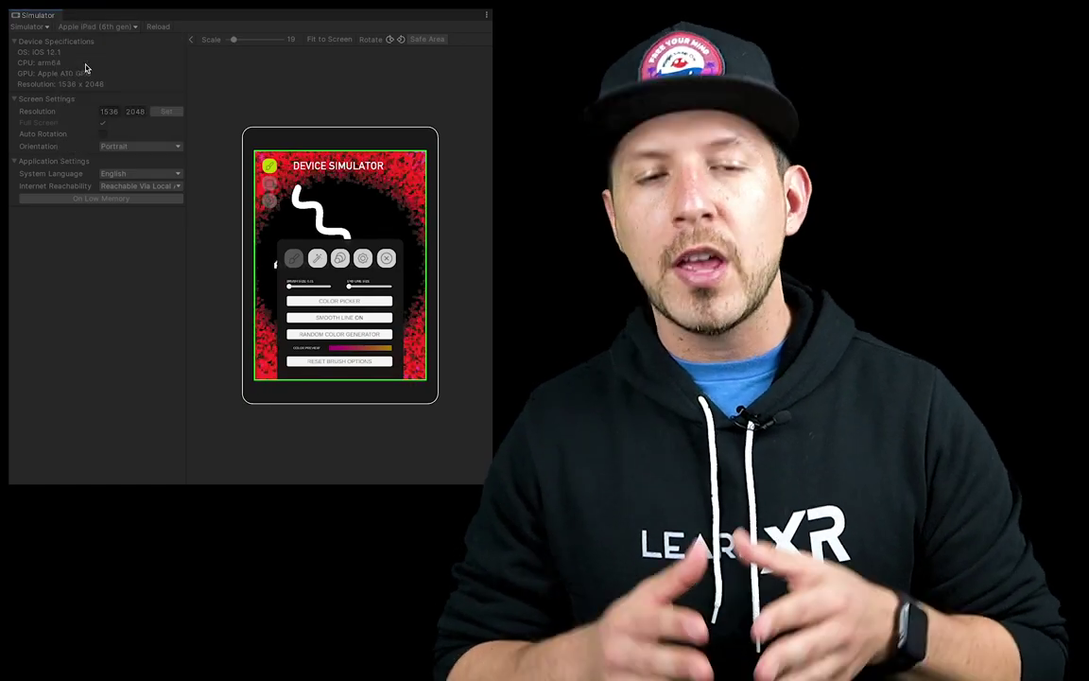
click(99, 28)
click(97, 66)
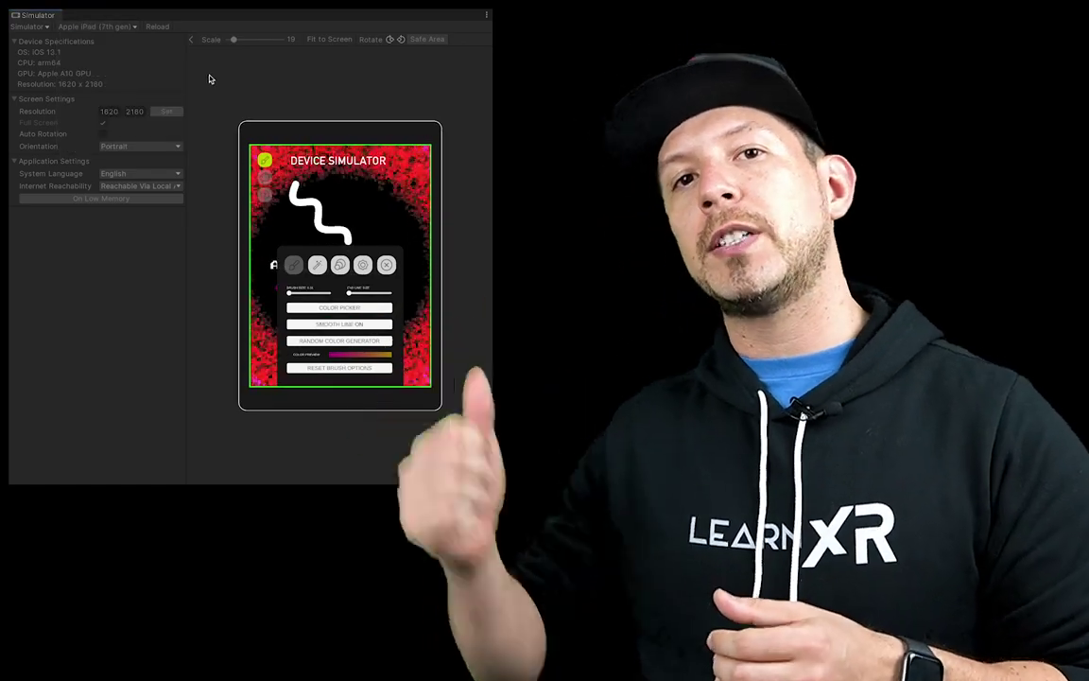
mouse_move(234, 40)
mouse_down()
mouse_move(247, 43)
mouse_move(237, 40)
mouse_up()
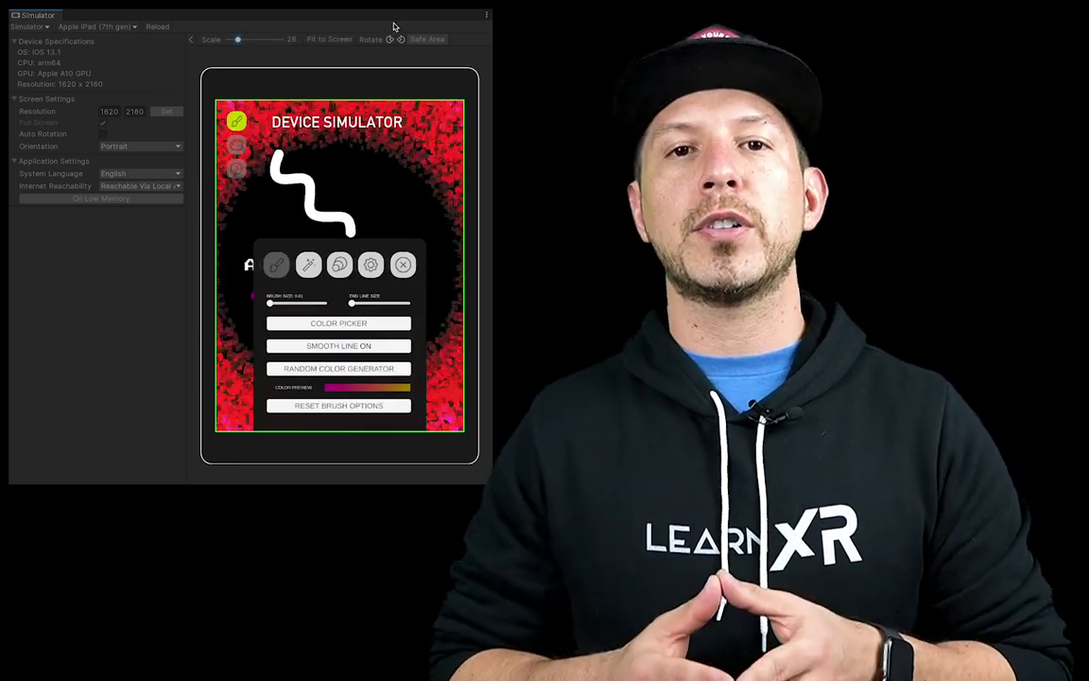
click(390, 39)
click(401, 39)
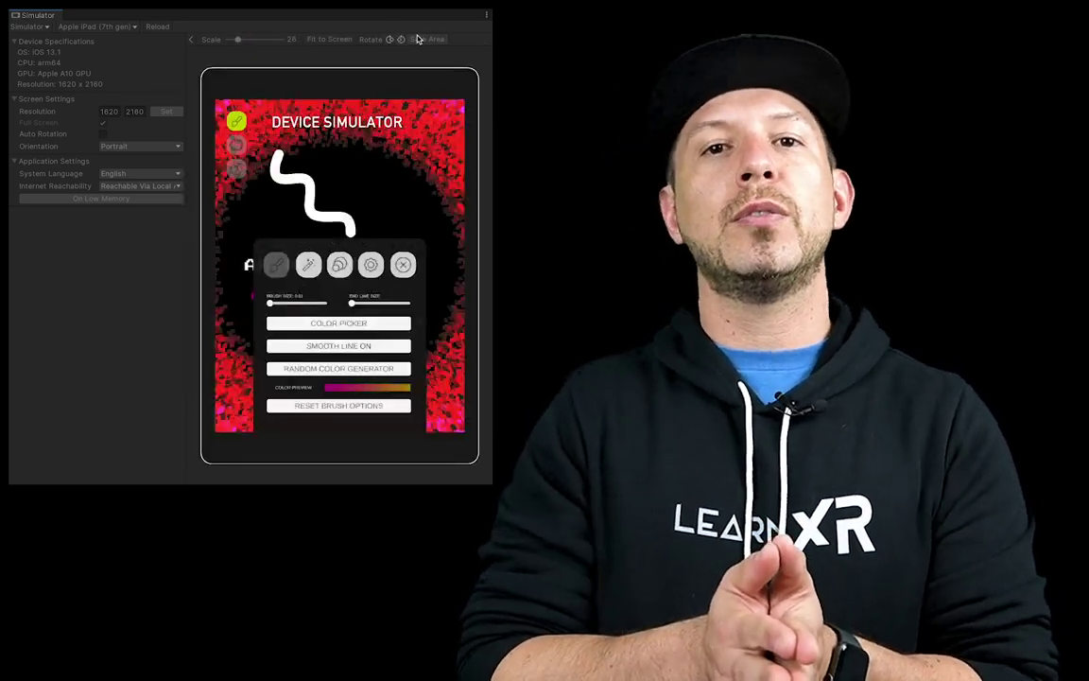
Step: Search 'iphone', simulate the Apple iPhone 11 (828 x 1792), and enlarge its preview
click(111, 27)
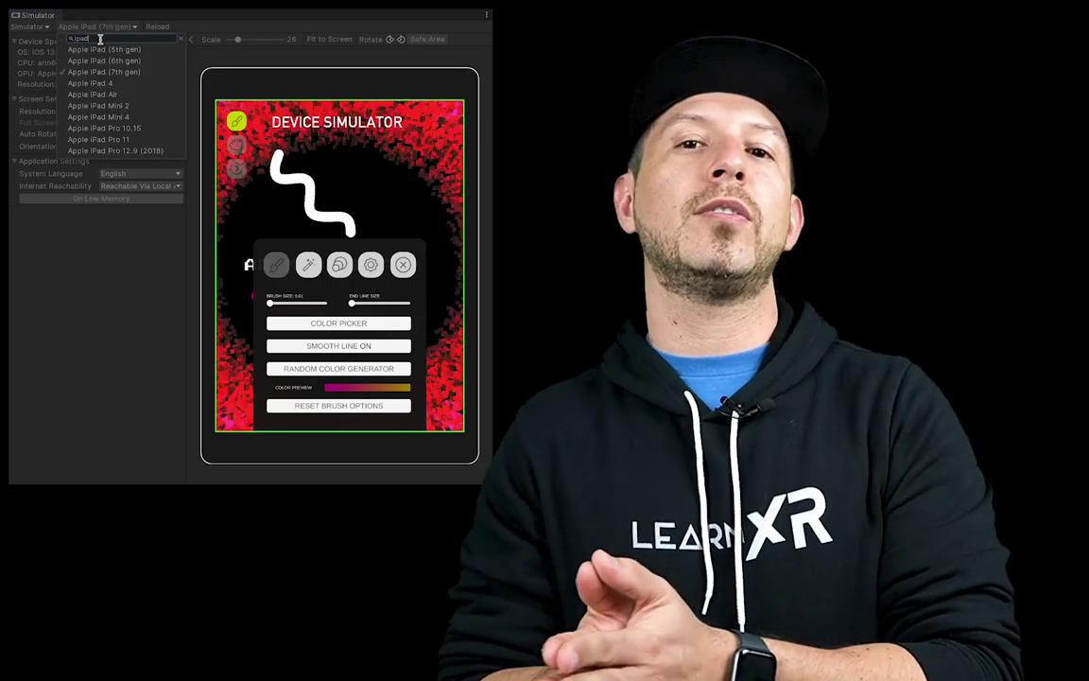
text(iphone)
click(112, 49)
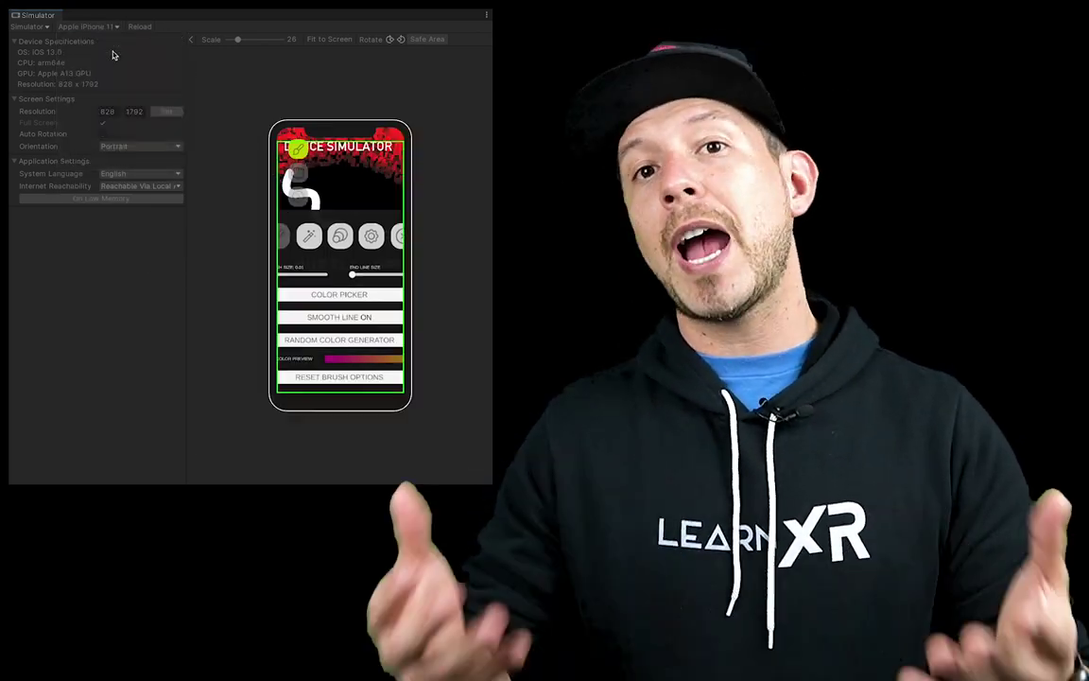
mouse_move(238, 39)
mouse_down()
mouse_move(255, 38)
mouse_move(245, 39)
mouse_up()
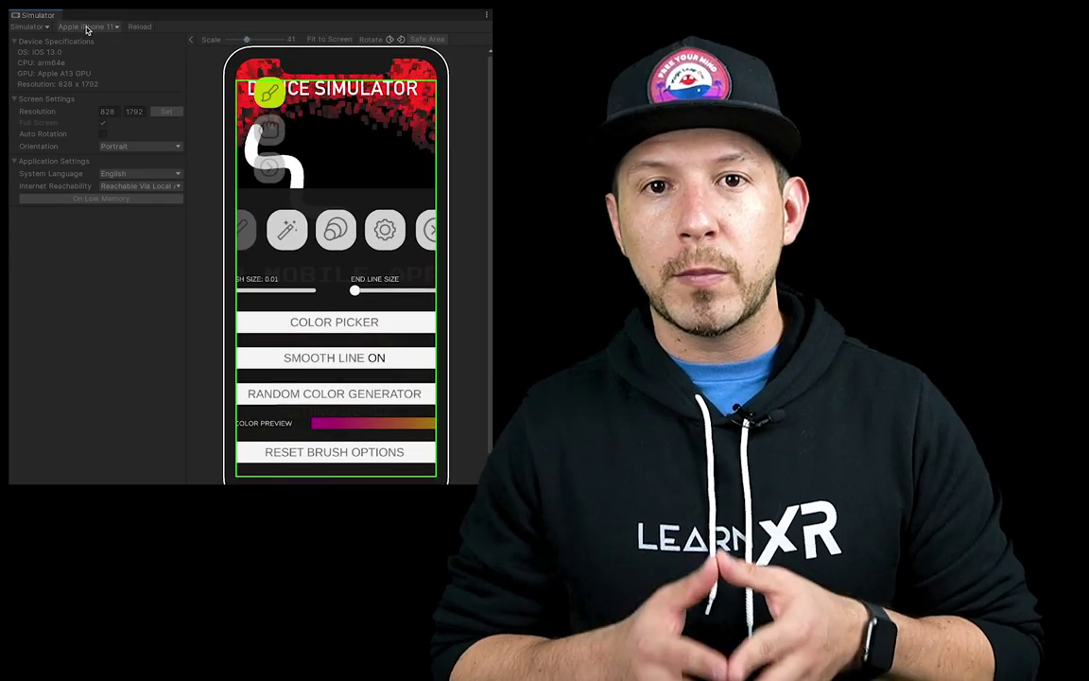
click(86, 27)
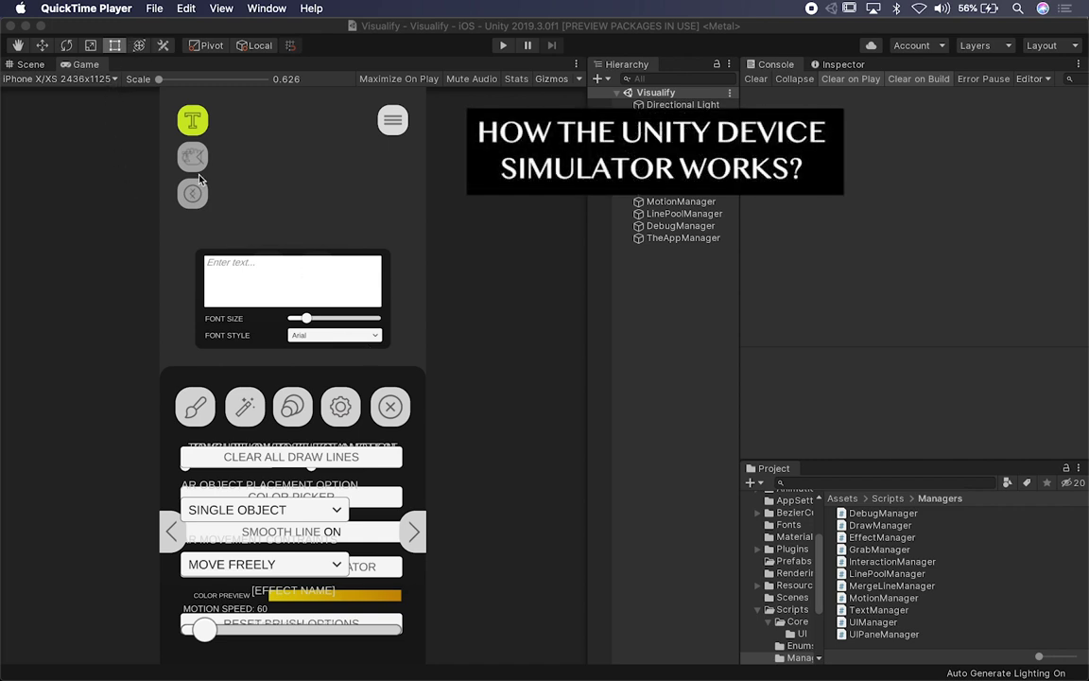
Step: Set the Game view resolution to iPhone XS Max 2688x1242 Portrait and adjust its scale
click(40, 83)
click(39, 81)
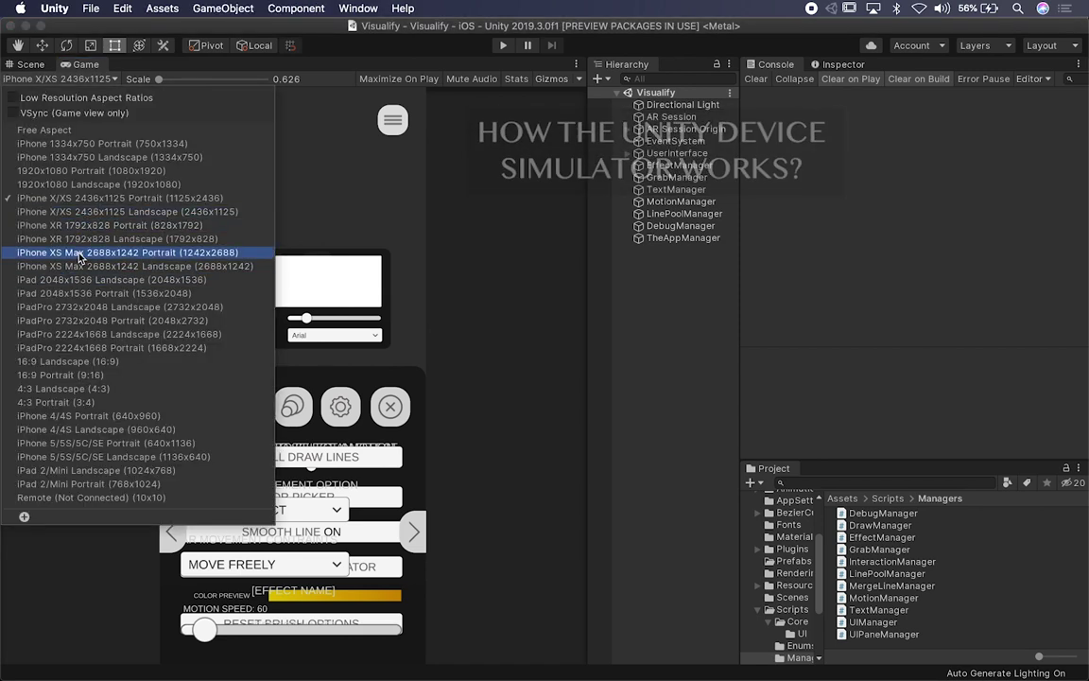
click(106, 255)
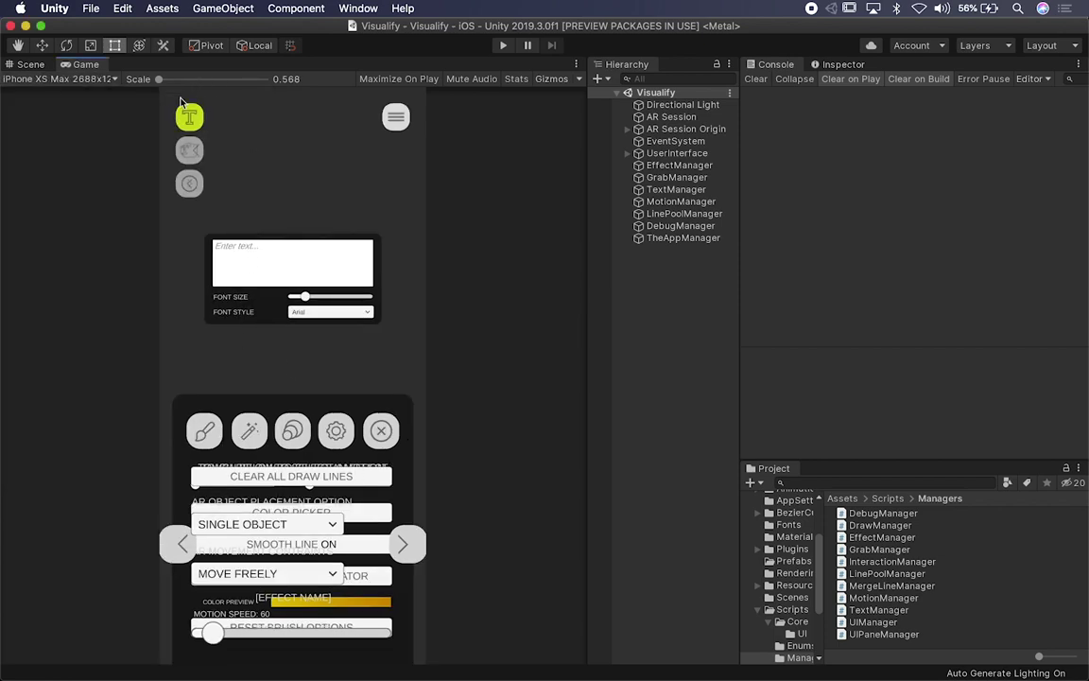
mouse_move(160, 80)
mouse_down()
mouse_move(224, 82)
mouse_move(157, 79)
mouse_up()
Step: Run the app briefly in Play mode, then stop it, leaving the resolution unchanged
click(504, 45)
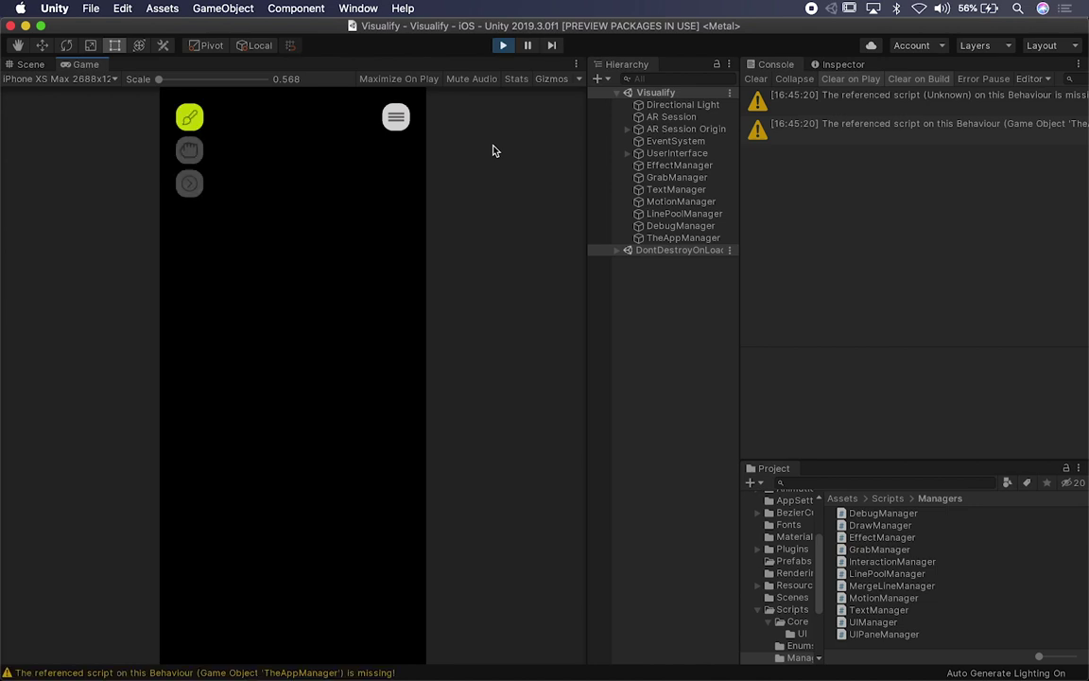
click(503, 45)
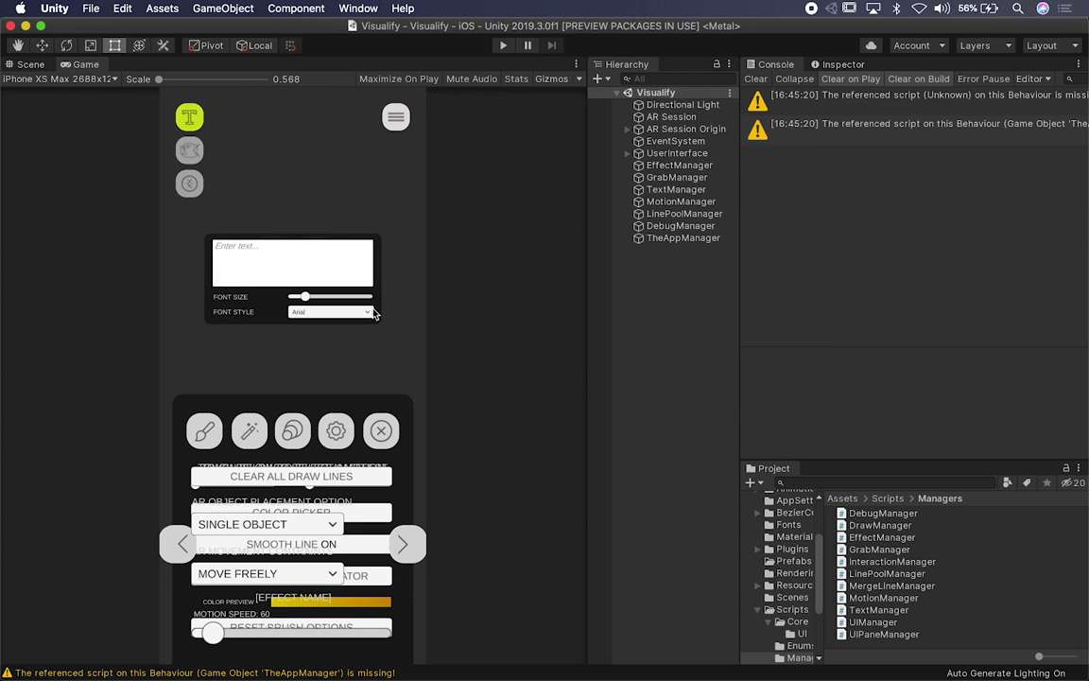
click(104, 79)
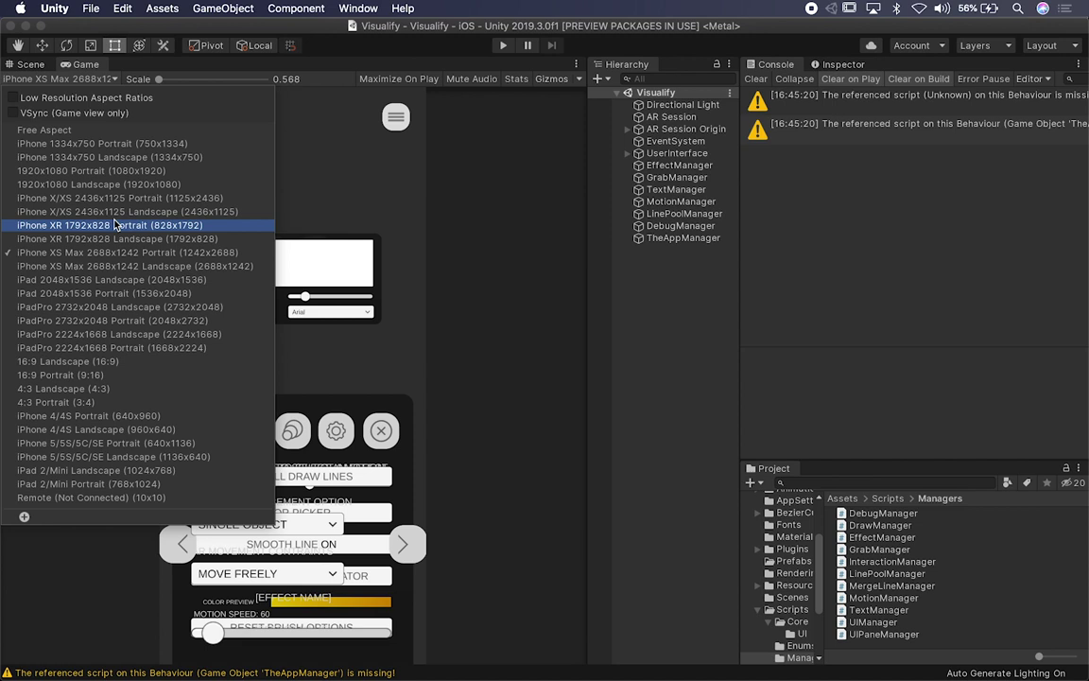
click(409, 257)
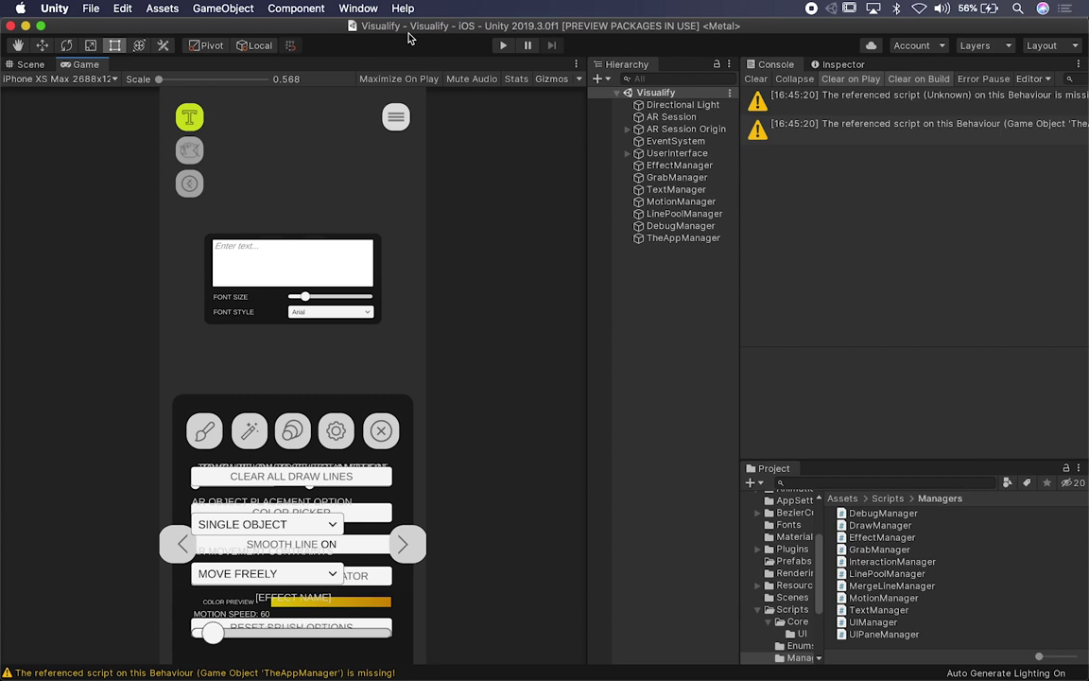
click(359, 8)
Step: Search 'Device' in the Package Manager and install Device Simulator preview 2.2.2
click(371, 115)
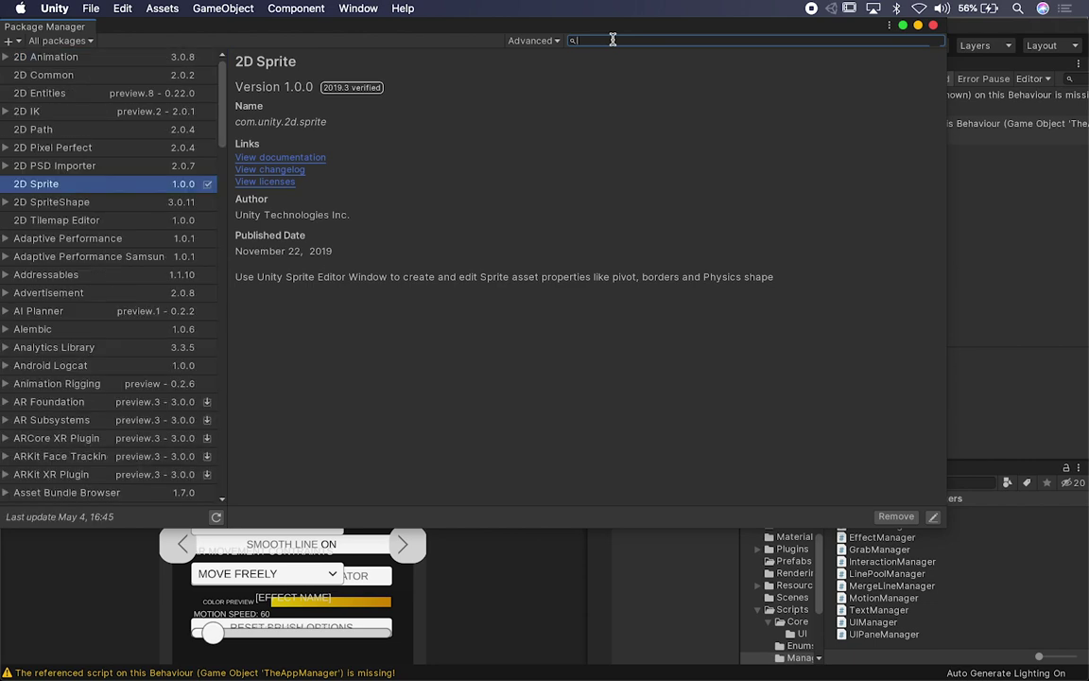
text(Device)
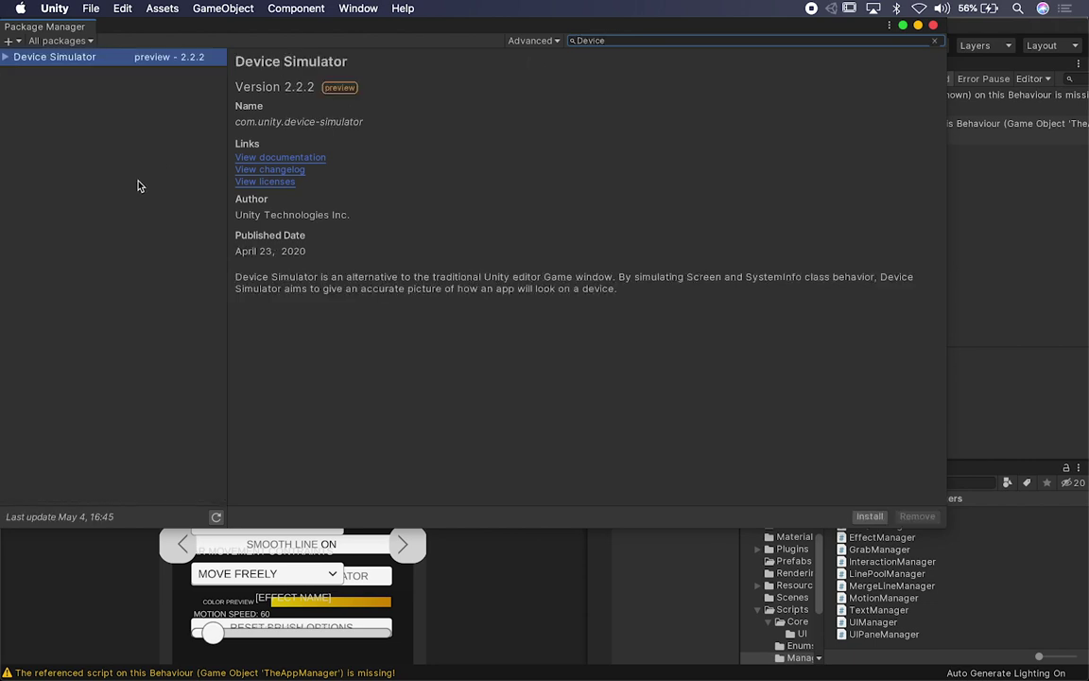
click(5, 59)
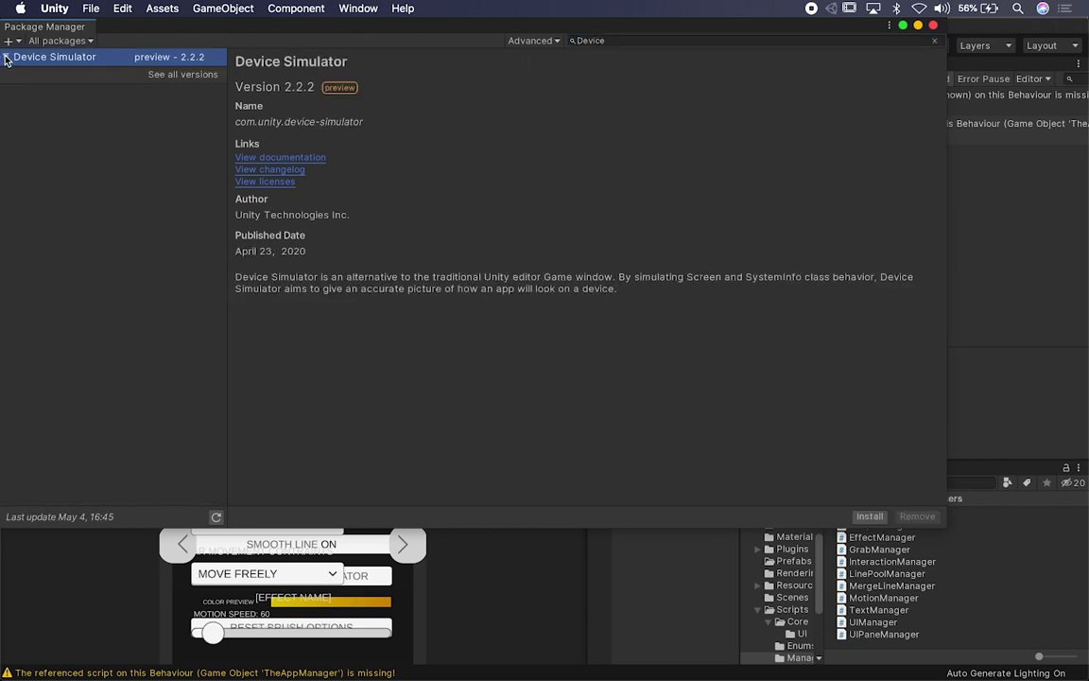
click(182, 74)
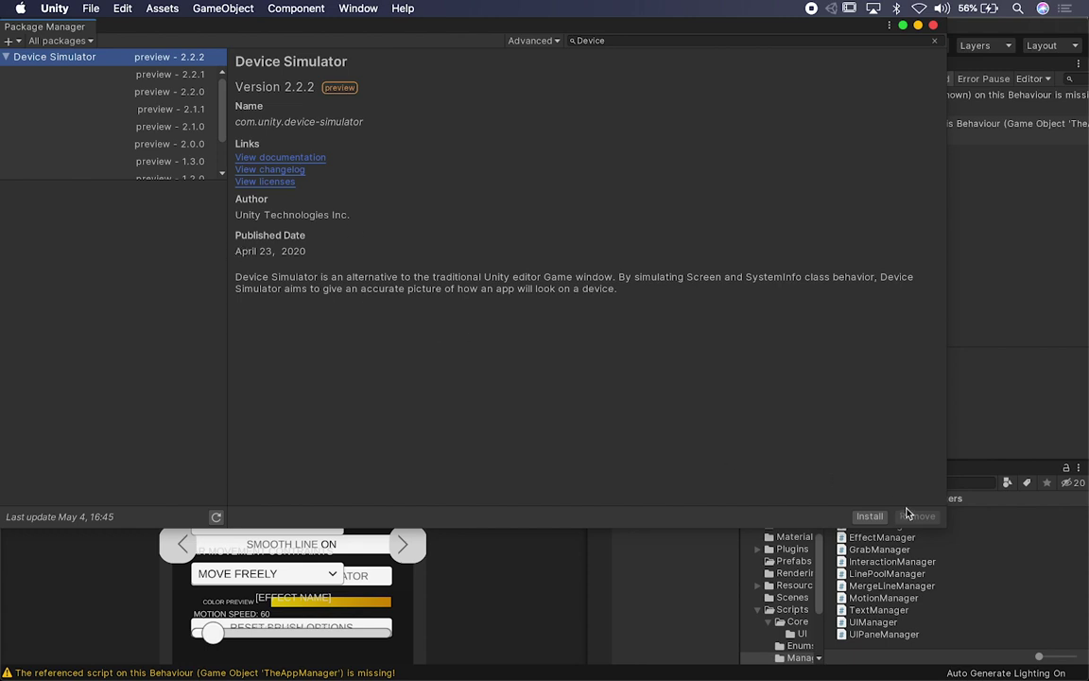
click(870, 516)
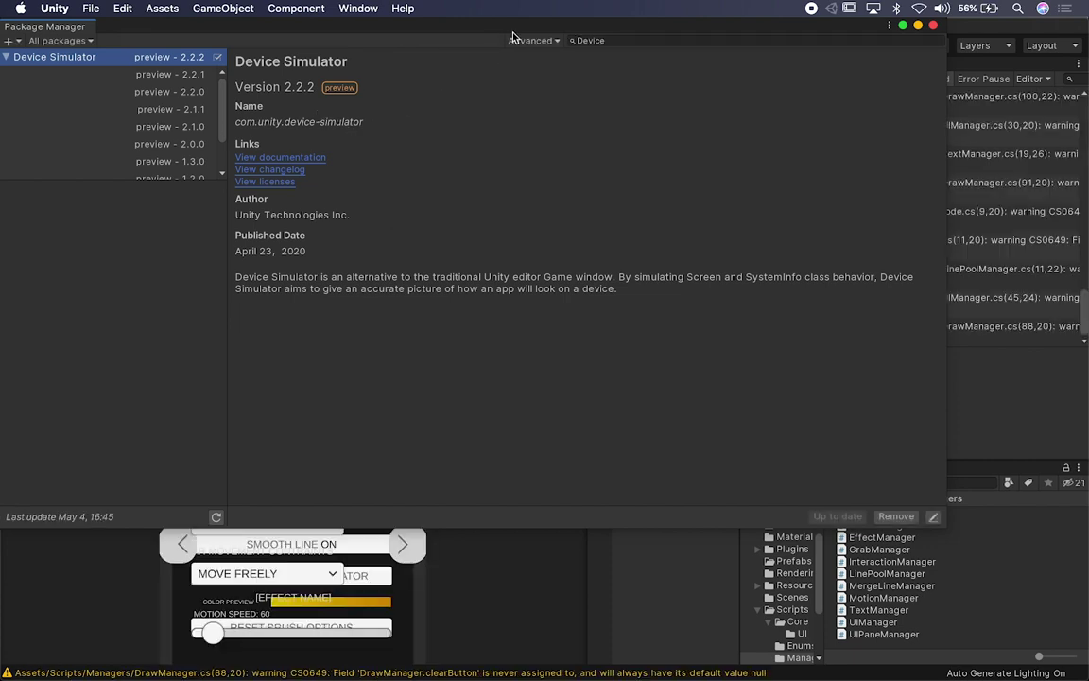
drag(518, 31, 539, 83)
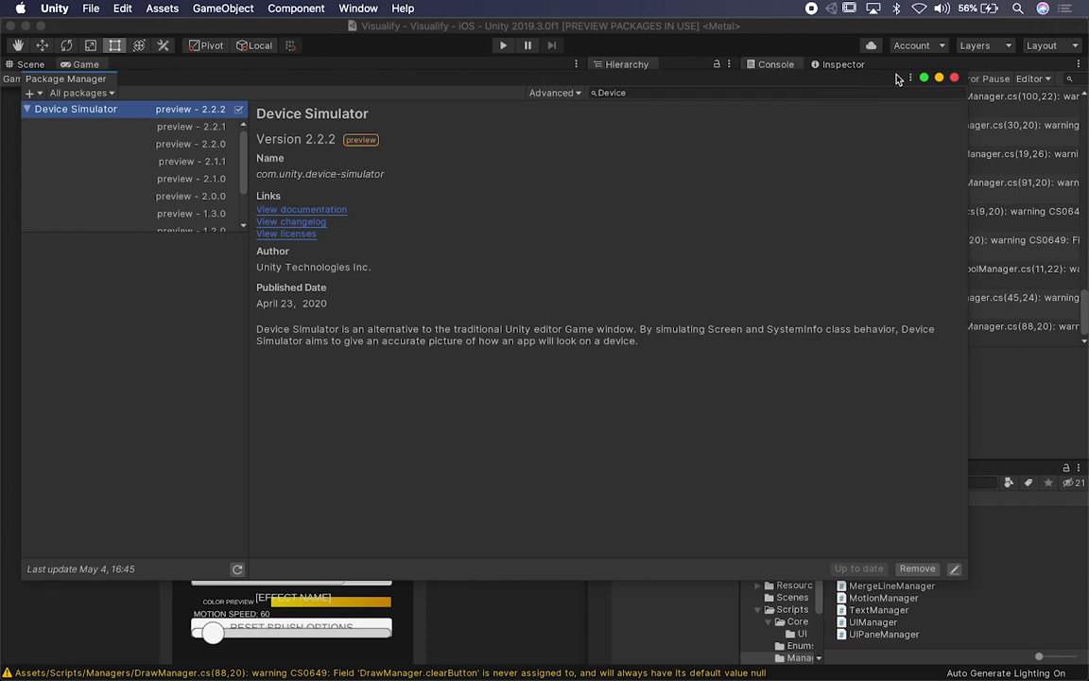
click(954, 79)
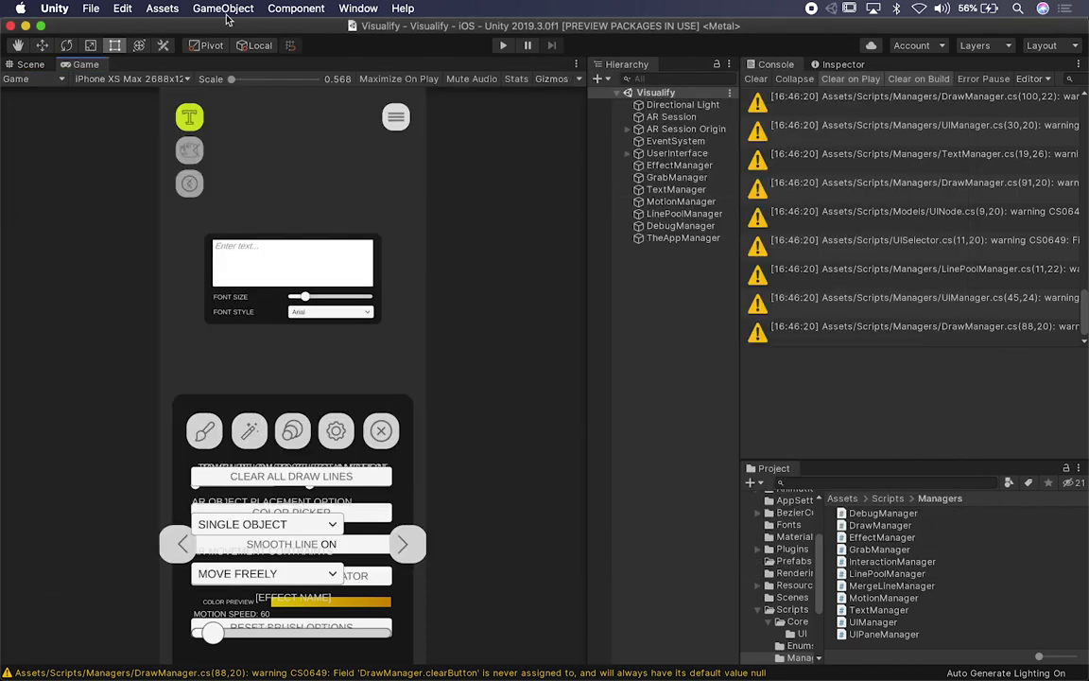
Step: Switch to the Simulator view, widen it, and draw a white stroke on the iPad (5th gen) in Play mode
click(53, 79)
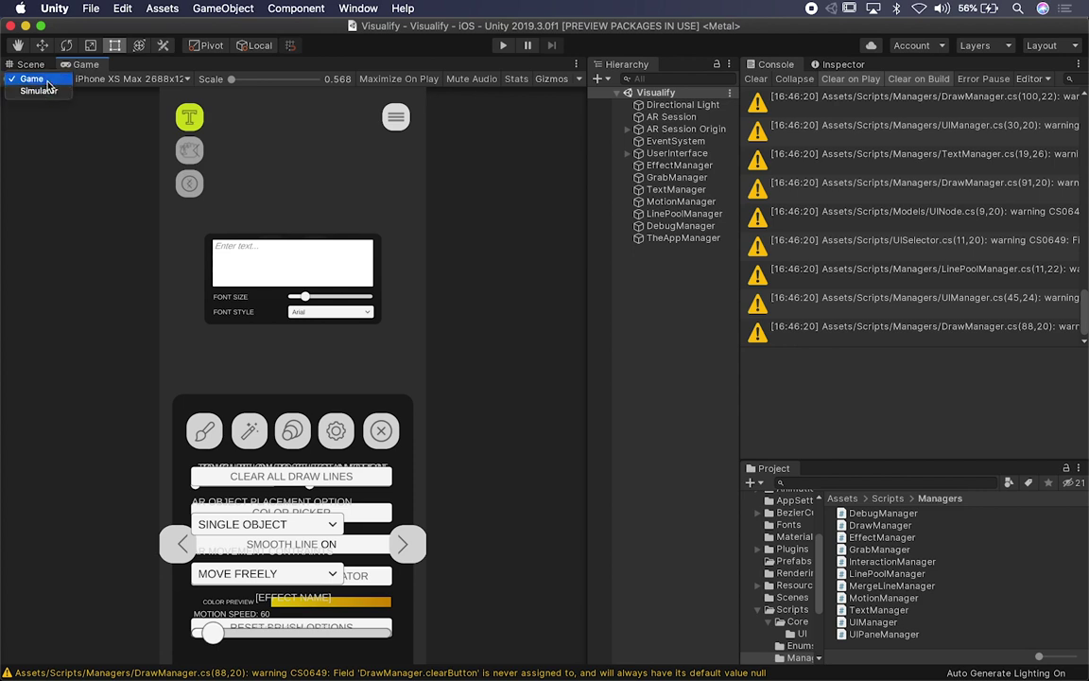
click(41, 97)
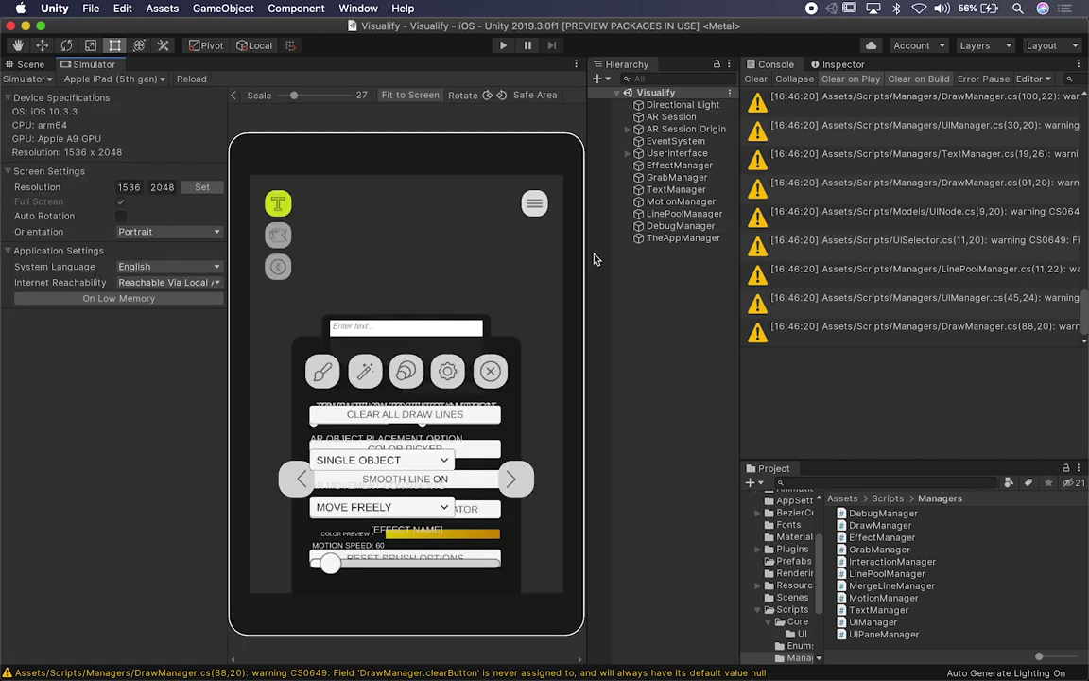
drag(587, 257, 762, 251)
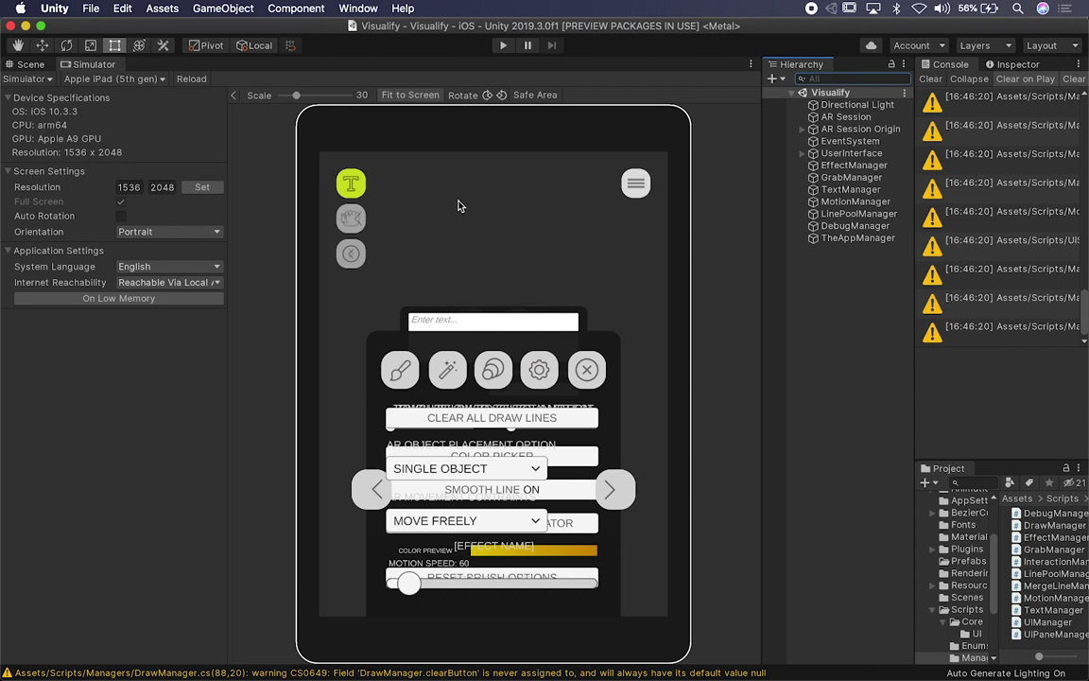
click(503, 44)
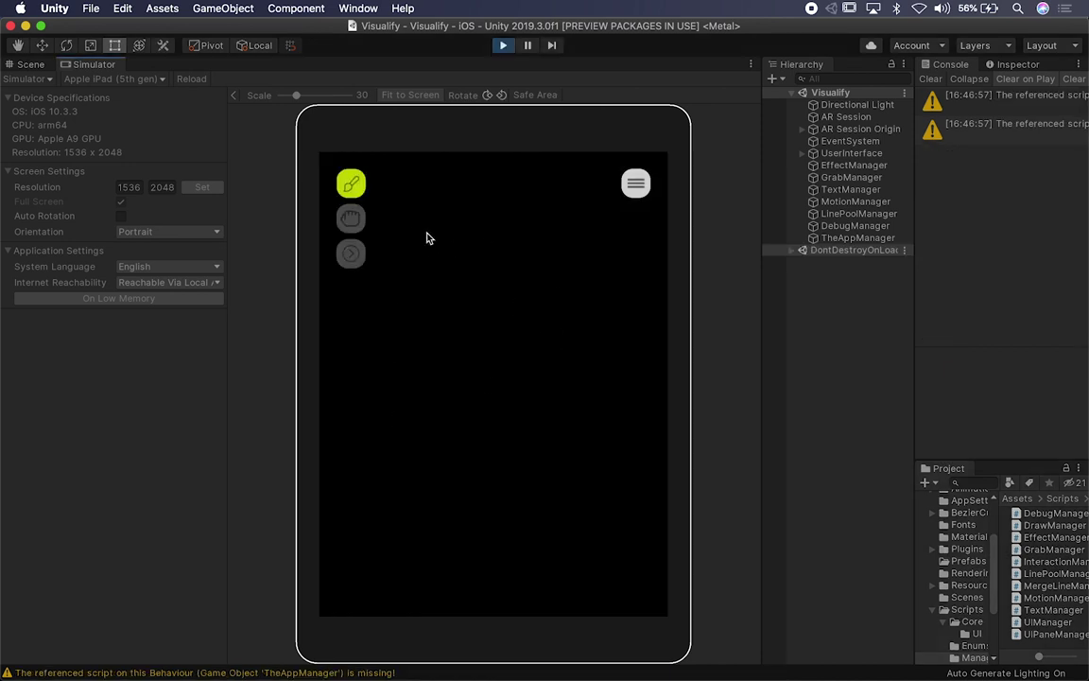
mouse_move(437, 285)
mouse_down()
mouse_move(433, 331)
mouse_move(497, 321)
mouse_move(498, 384)
mouse_move(553, 384)
mouse_move(592, 479)
mouse_up()
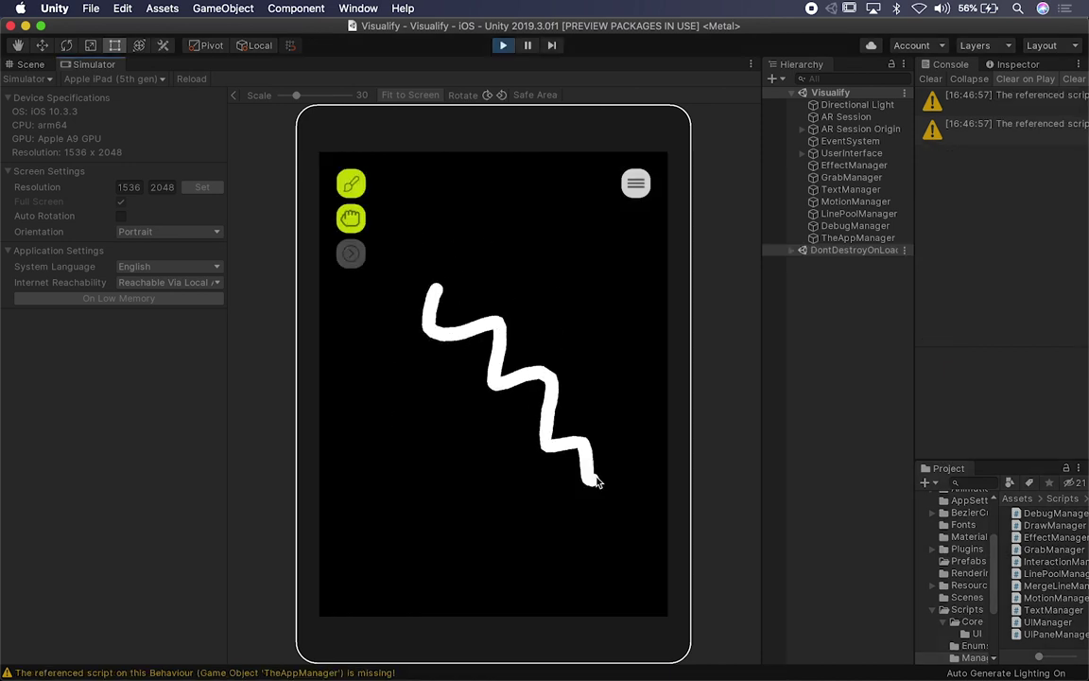
Step: Browse the app's effects and apply the Portal Cave effect
click(629, 185)
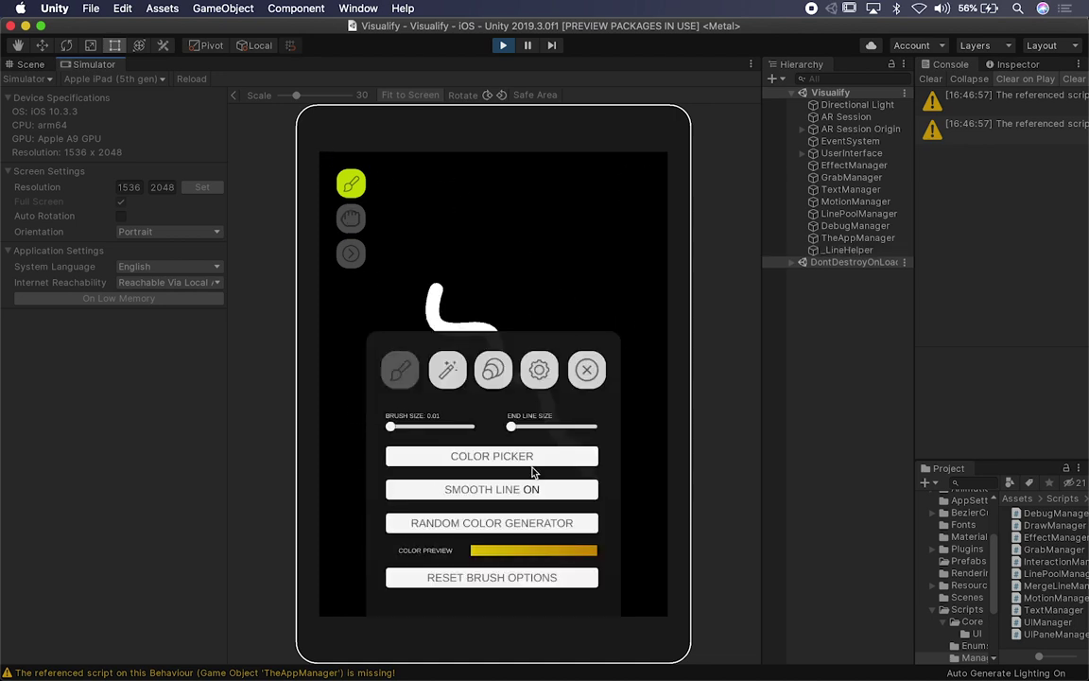
click(447, 370)
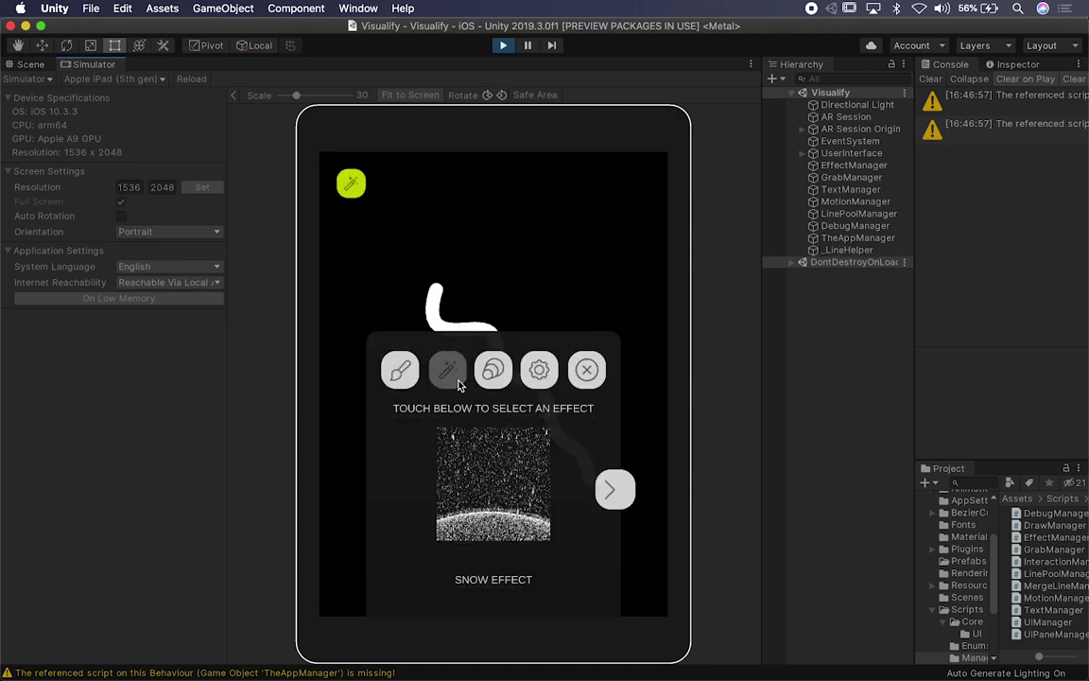
click(615, 488)
click(614, 488)
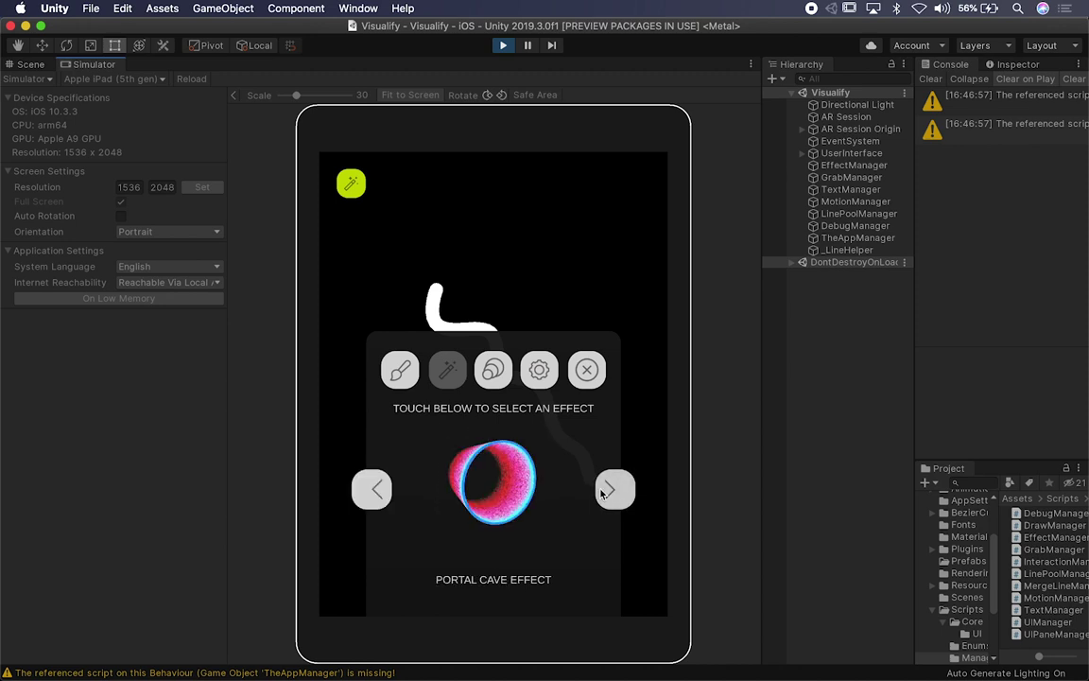
click(615, 488)
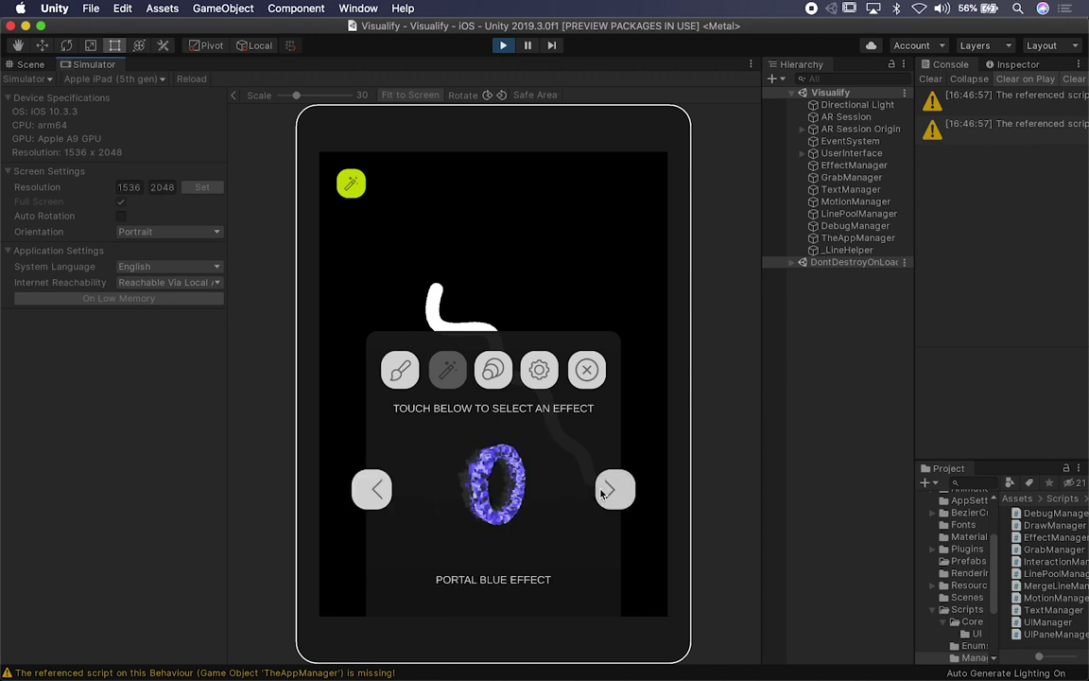
click(372, 488)
click(468, 452)
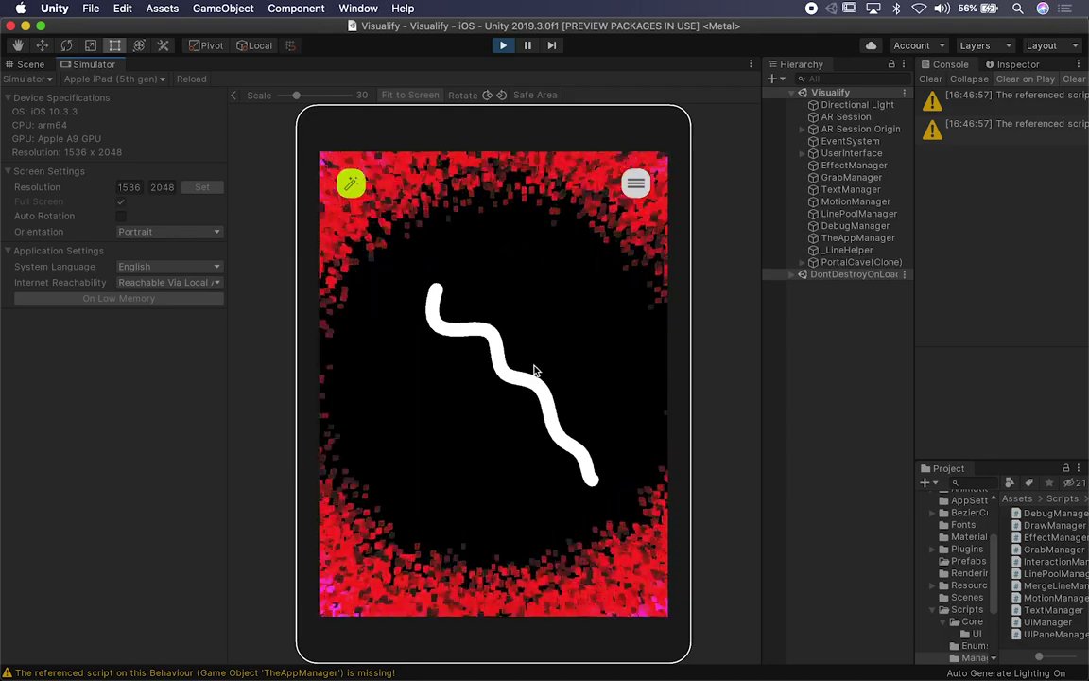
Step: Draw two white strokes, then randomise the brush colour to a blue-orange gradient
click(354, 185)
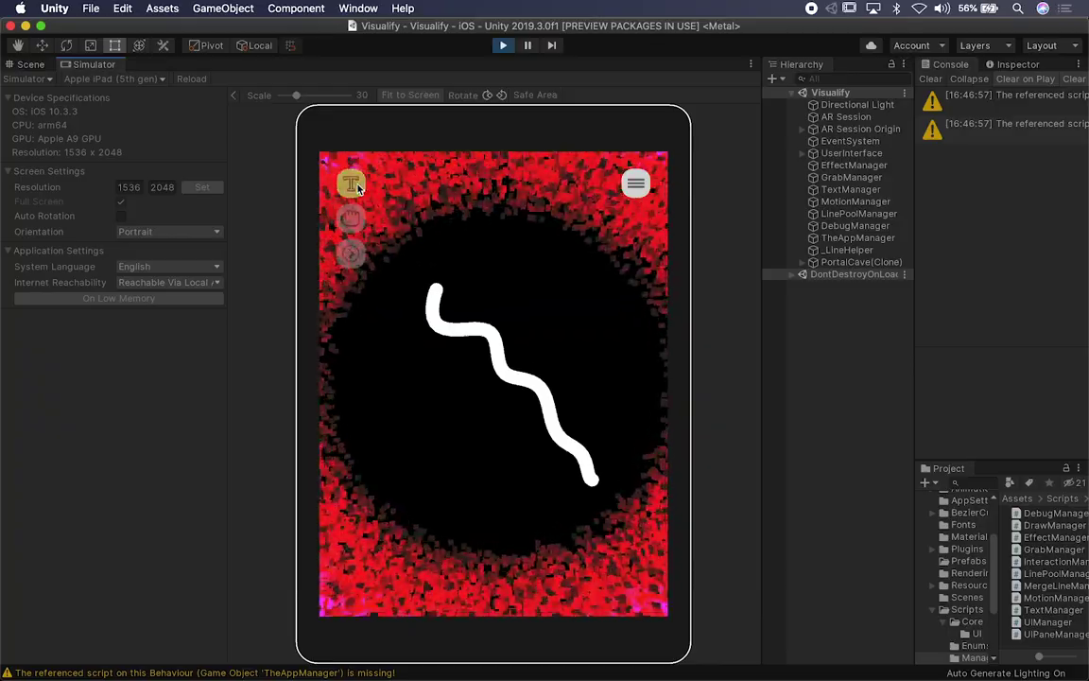
mouse_move(487, 244)
mouse_down()
mouse_move(553, 268)
mouse_move(586, 300)
mouse_move(632, 303)
mouse_up()
mouse_move(418, 513)
mouse_down()
mouse_move(413, 484)
mouse_move(419, 457)
mouse_move(400, 413)
mouse_move(404, 328)
mouse_up()
click(635, 184)
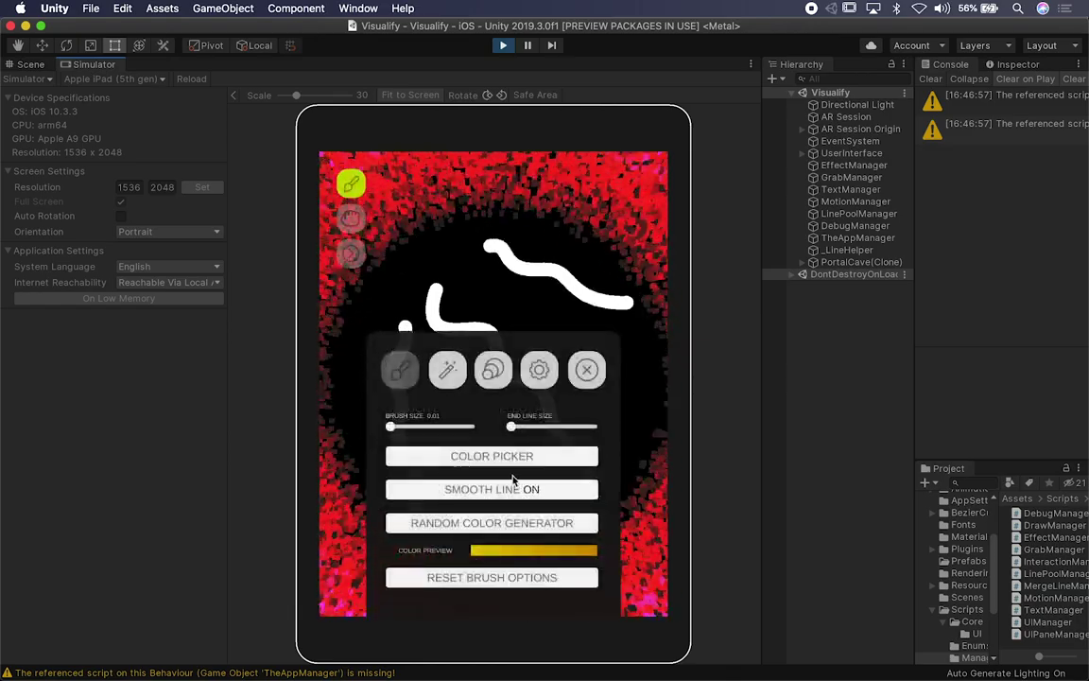
click(487, 525)
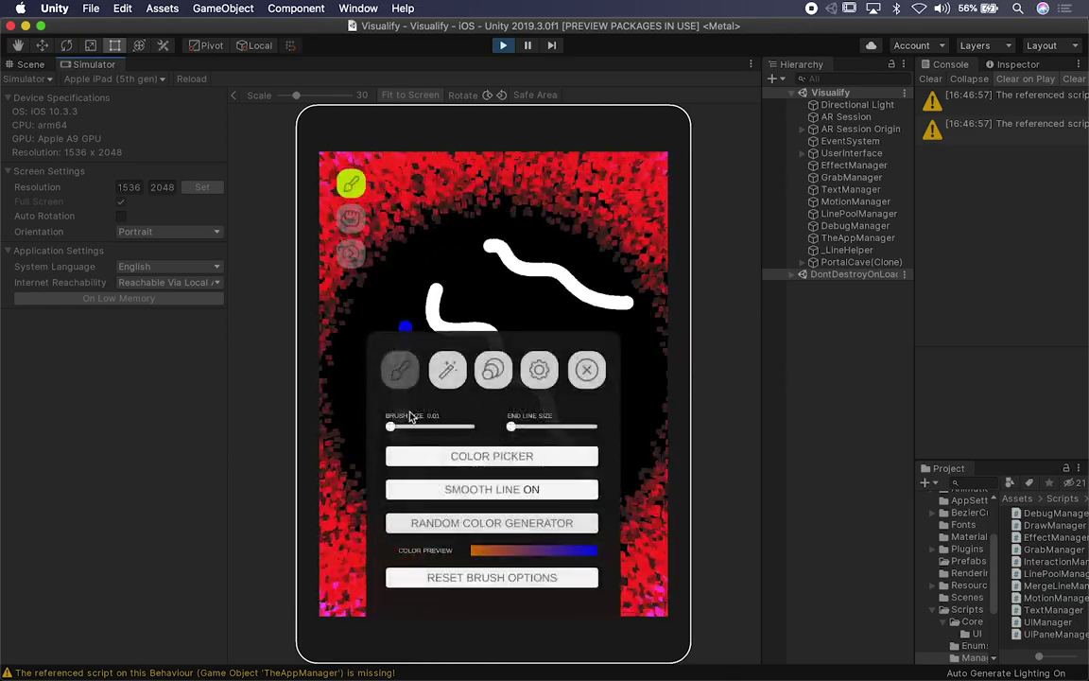
click(587, 369)
Step: Place a 'SAMPLE TEXT' label on the canvas, select it, and open its font settings
click(352, 184)
click(352, 185)
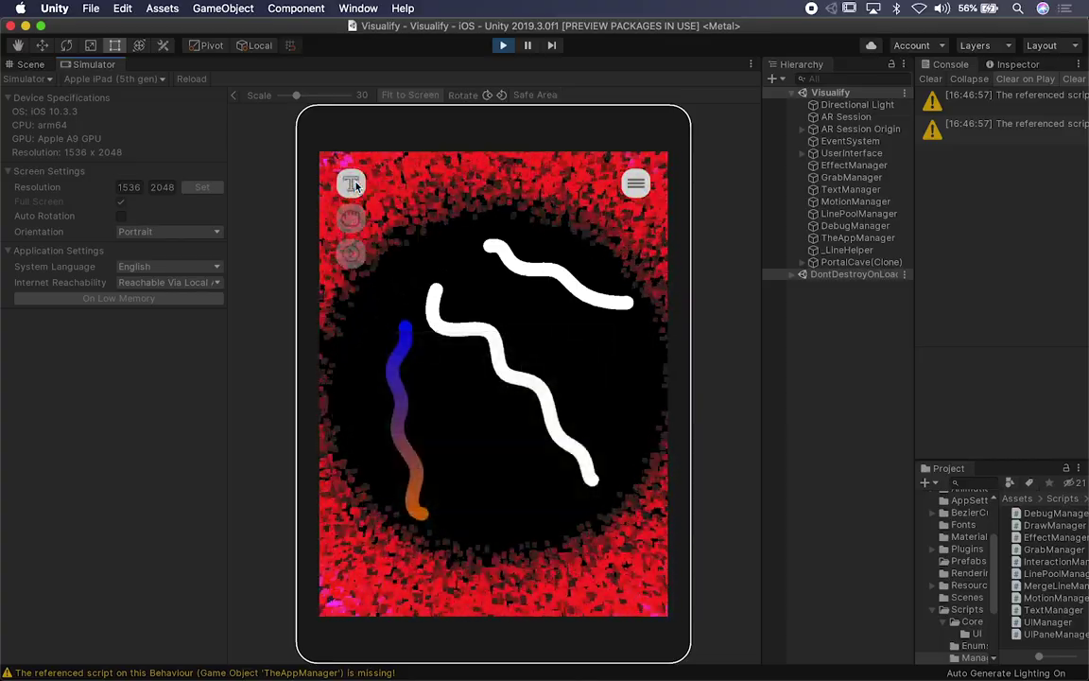
click(467, 456)
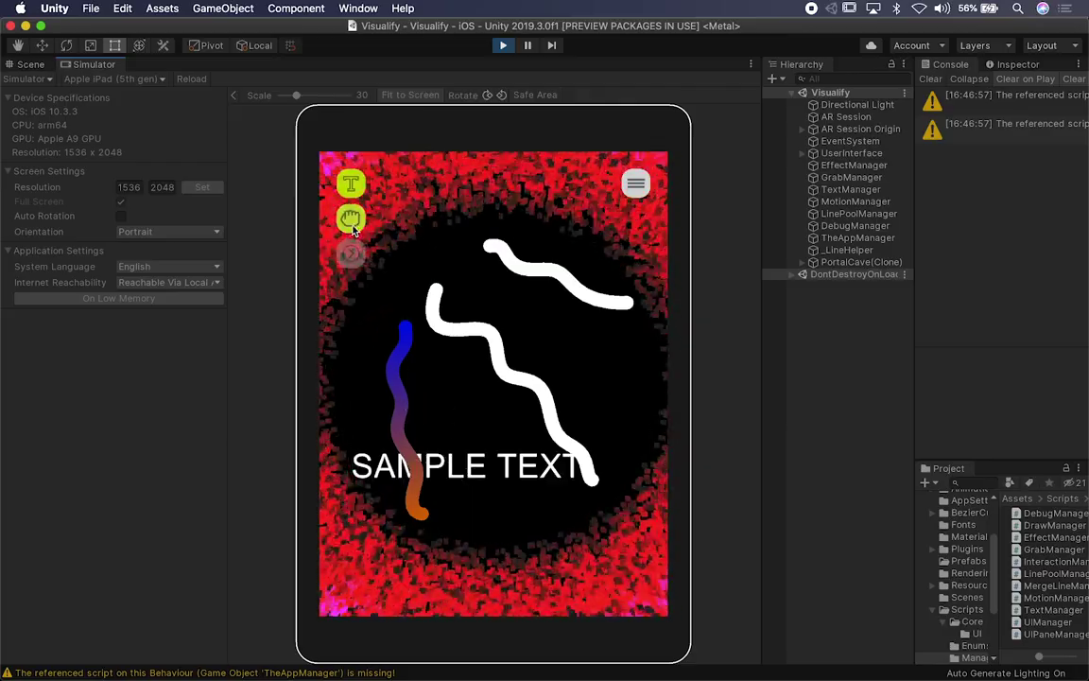
click(450, 433)
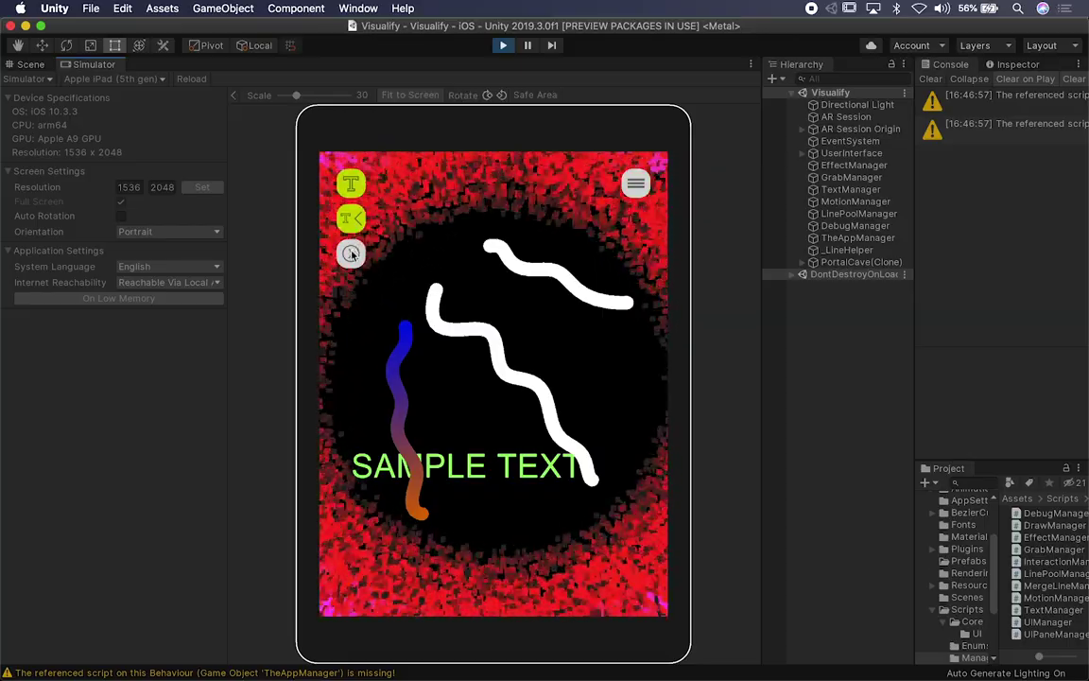
click(350, 254)
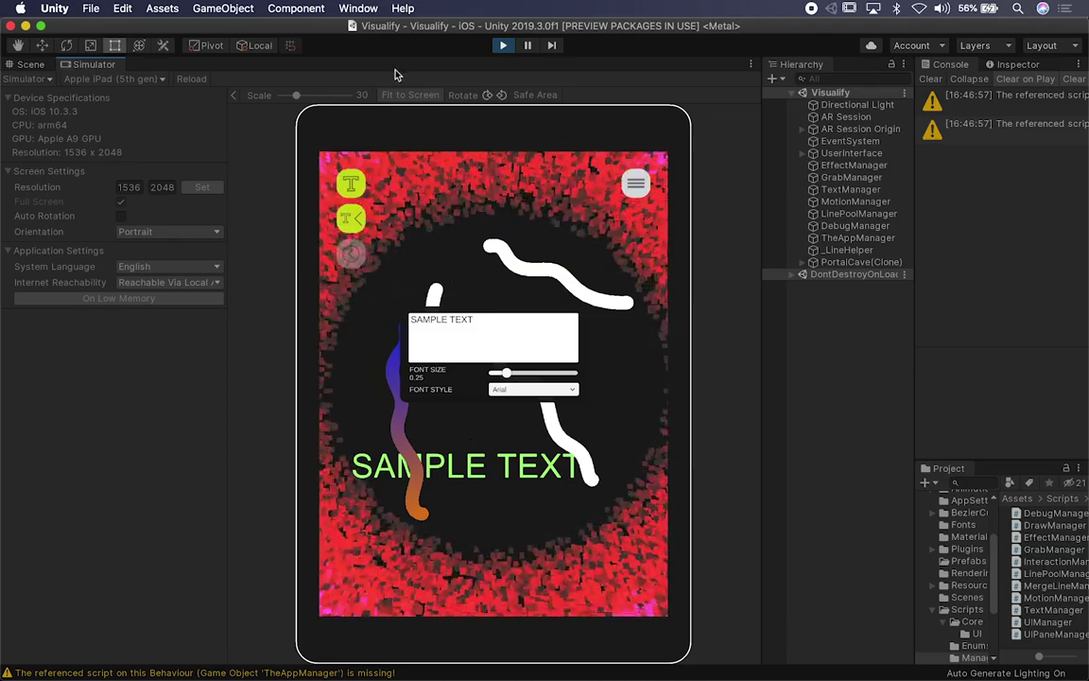
Step: Rotate the iPad through landscape and upside-down back to portrait, then enable the Safe Area outline
click(487, 96)
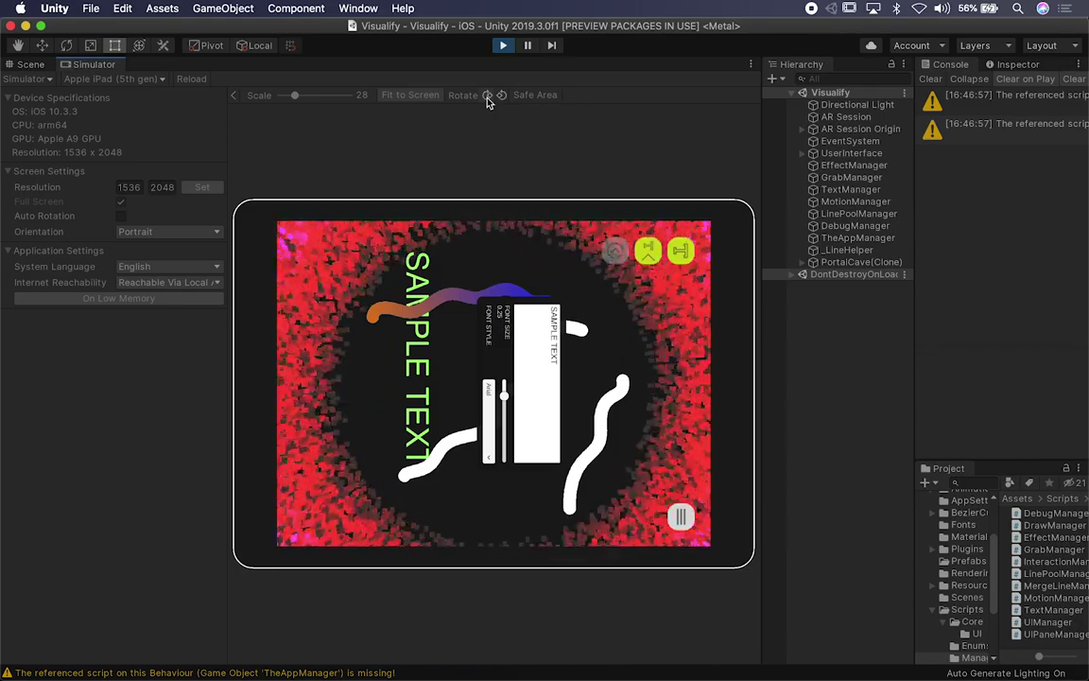
click(487, 98)
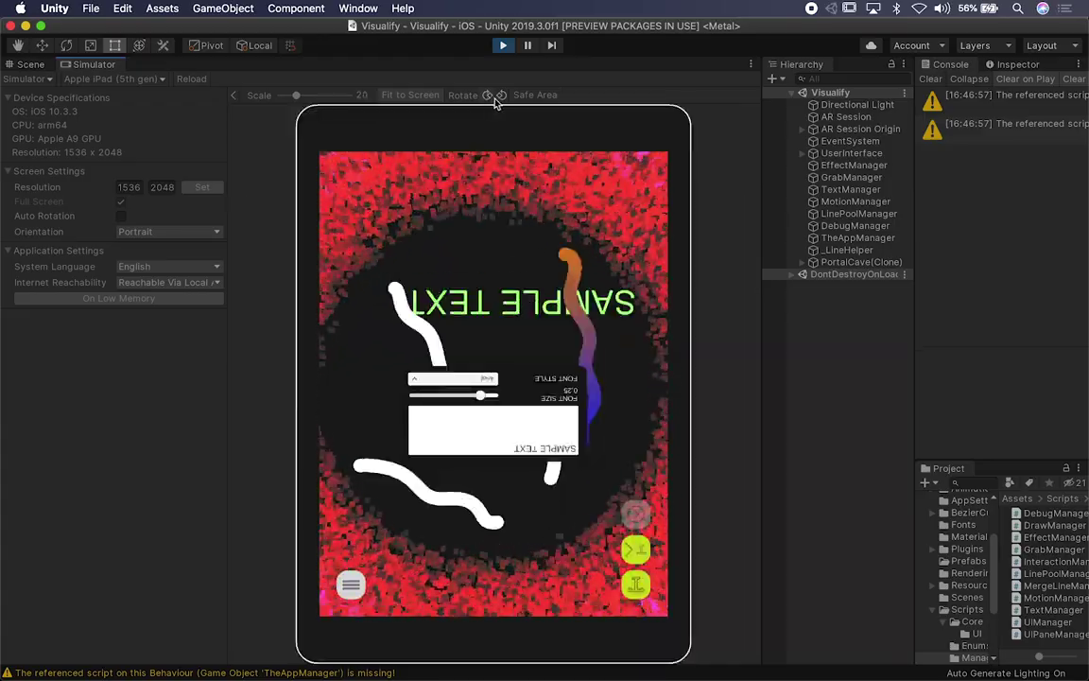
click(489, 100)
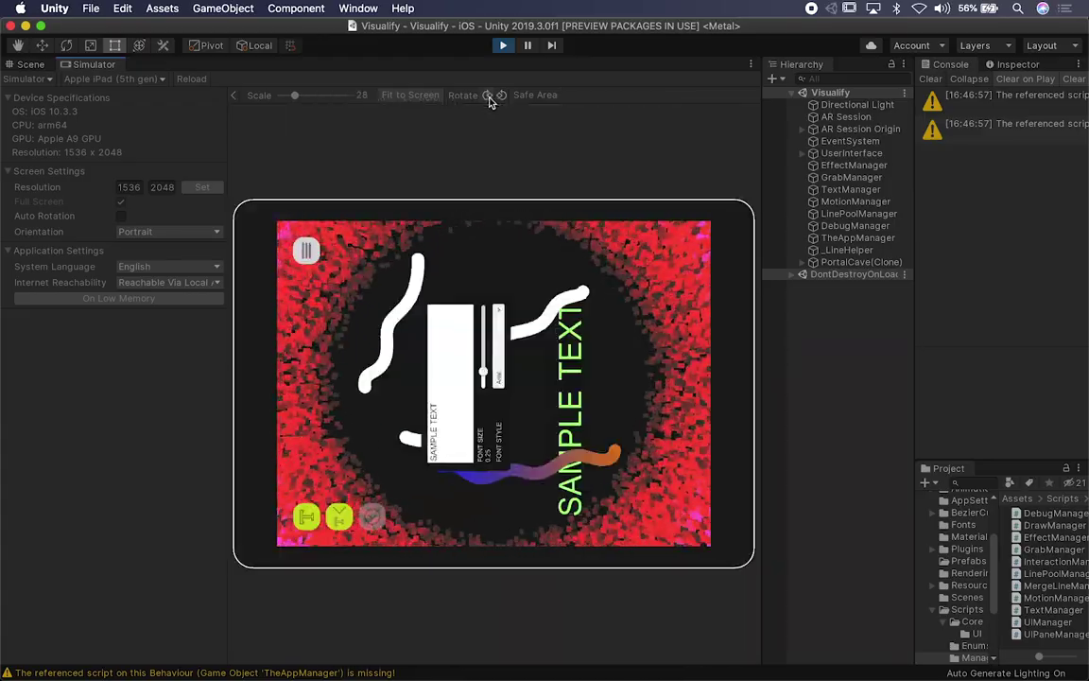
click(502, 97)
click(502, 97)
click(490, 98)
click(491, 98)
click(491, 98)
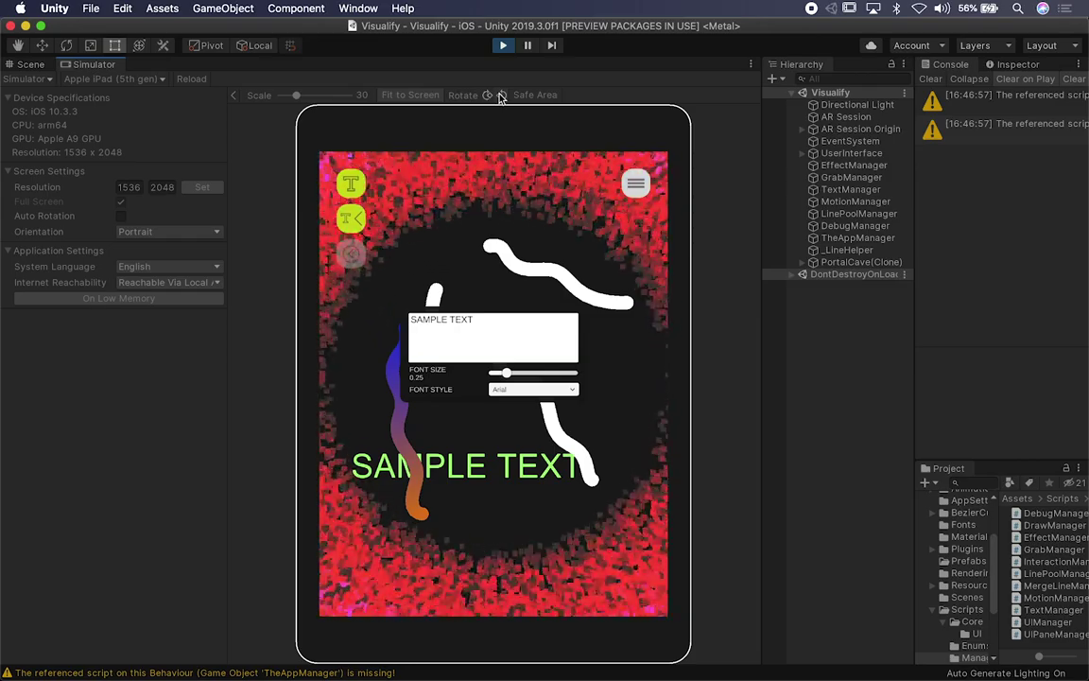
click(527, 96)
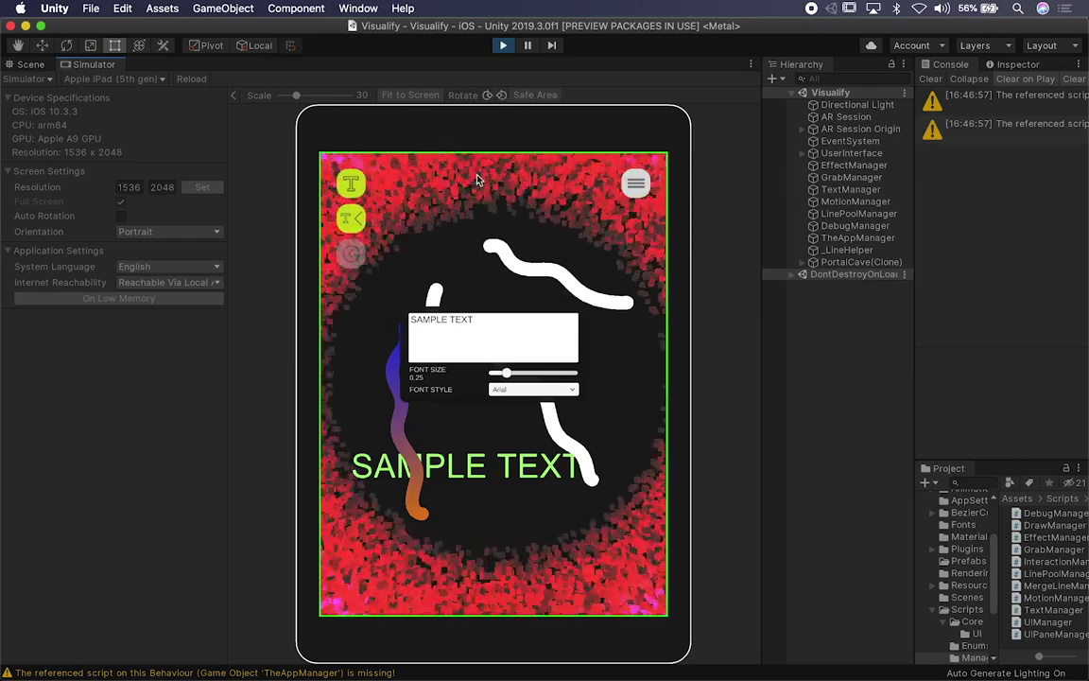
Step: Search 'iphone' and switch the simulated device to the Apple iPhone 11
click(92, 80)
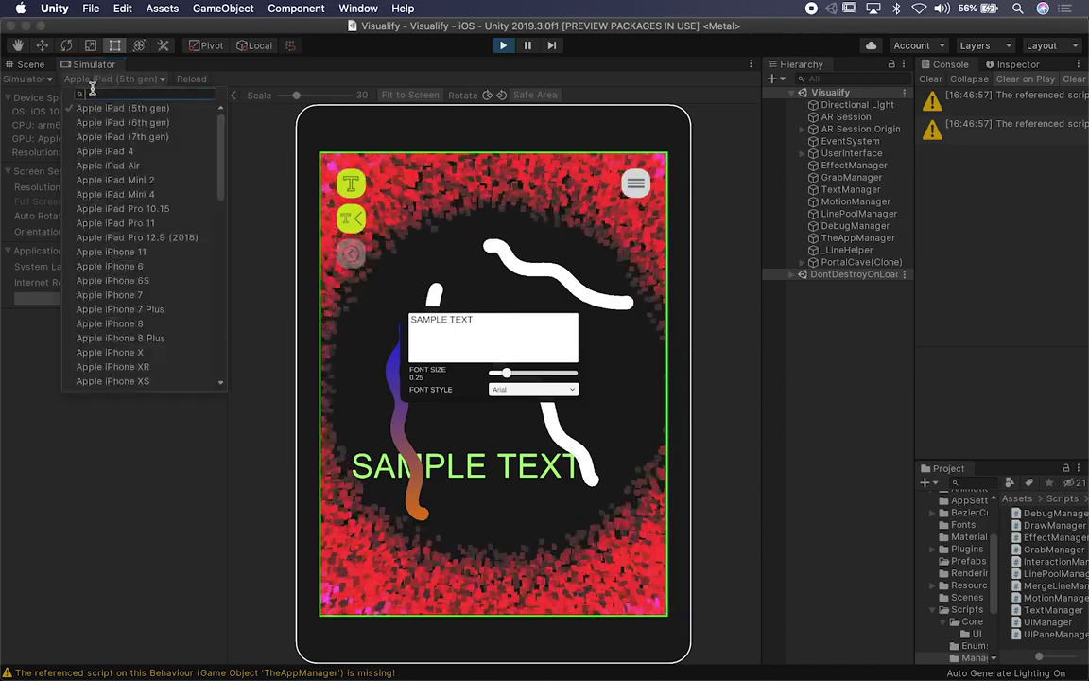
text(iphone)
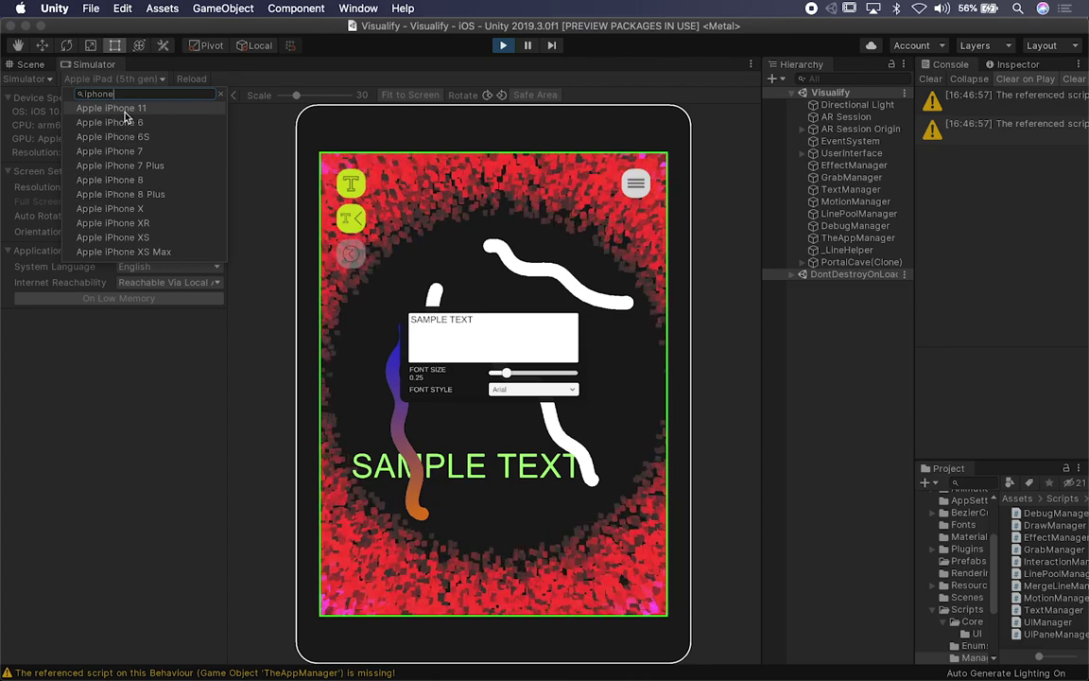
click(125, 109)
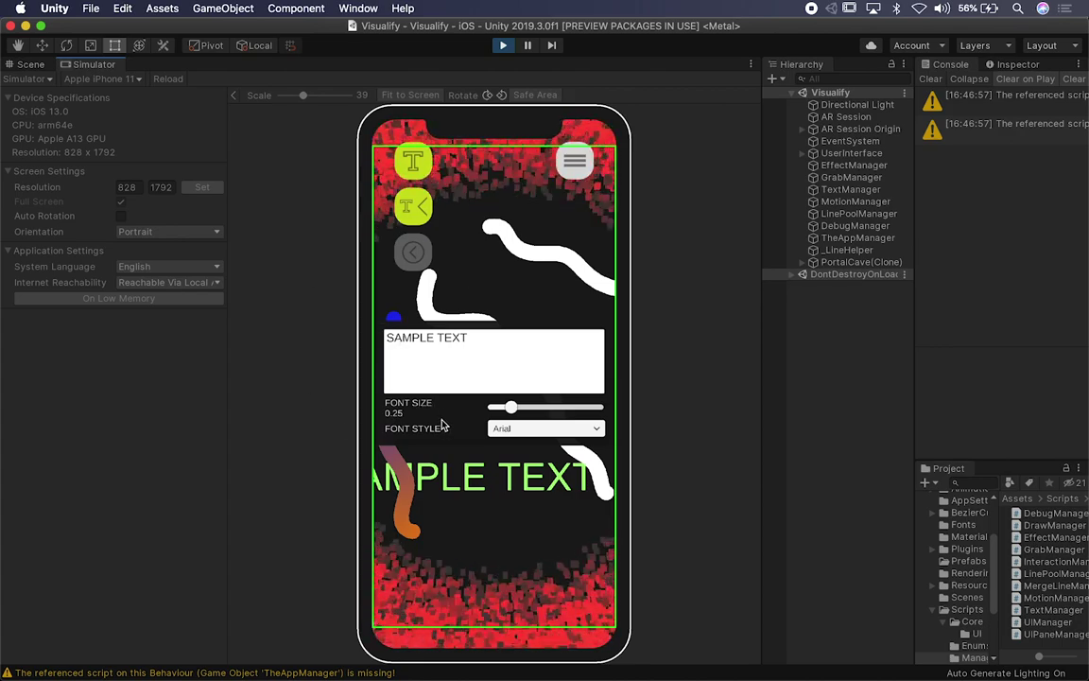
Step: Close the text settings panel and open the brush options
click(413, 206)
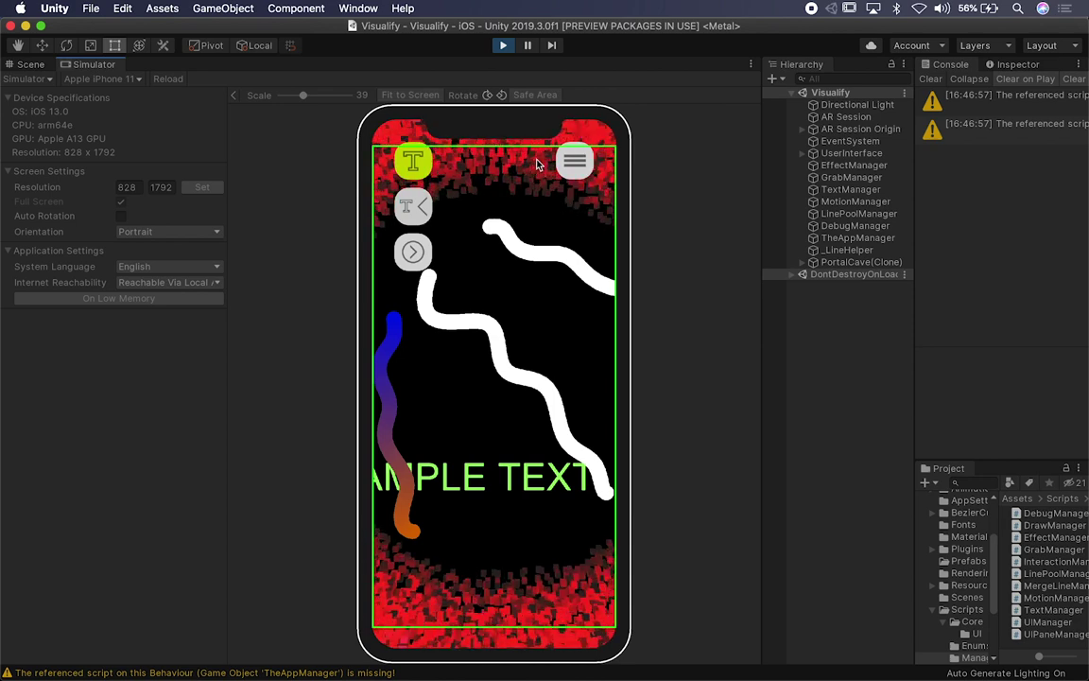
click(576, 159)
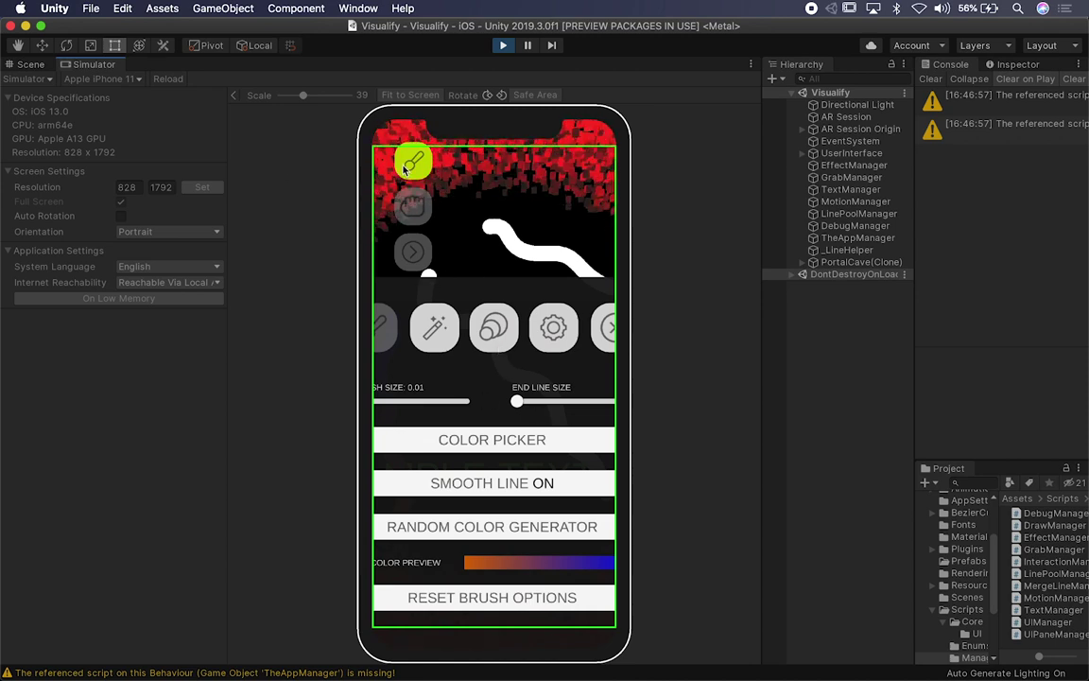
click(95, 79)
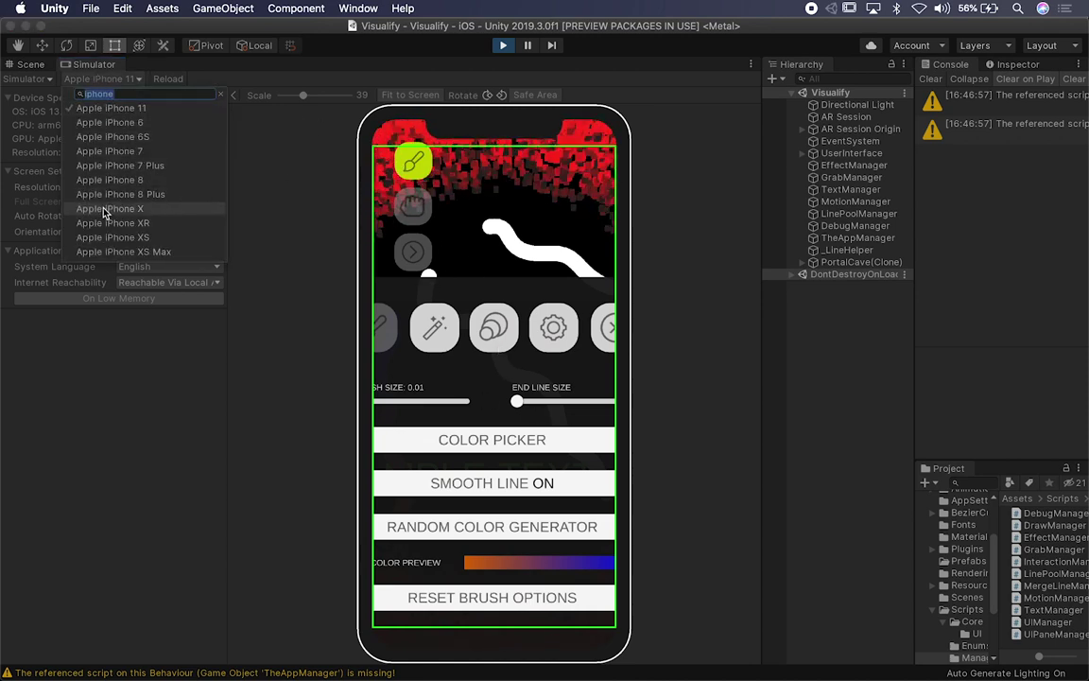
Step: Simulate the iPhone XS Max, close the brush options, and draw an orange-to-blue gradient stroke
click(104, 252)
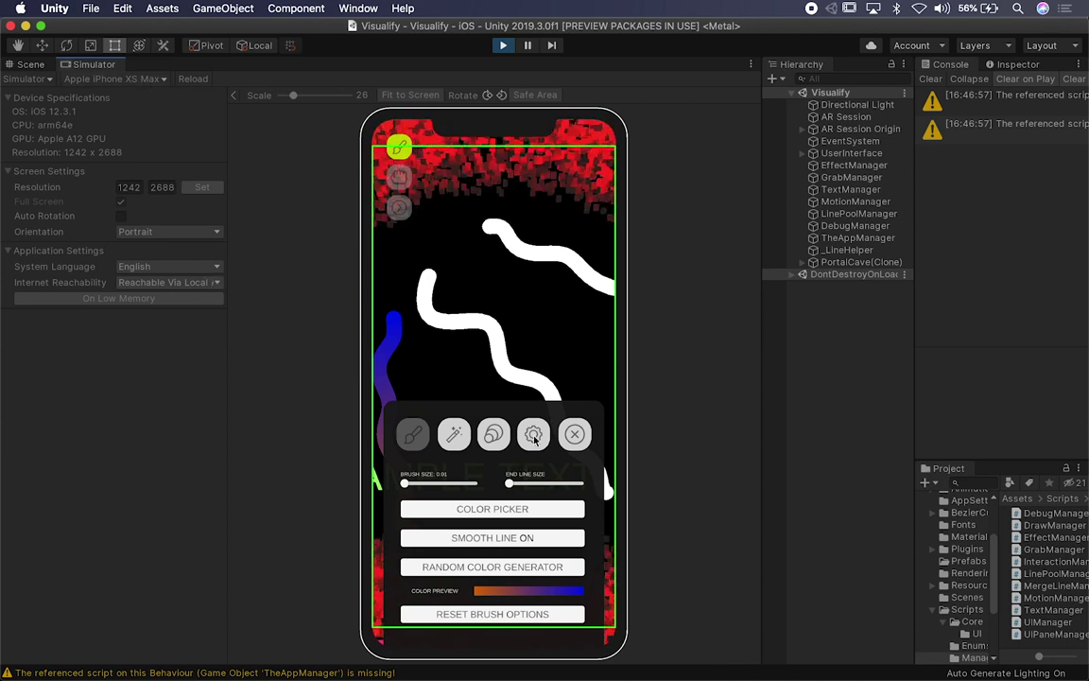
click(398, 148)
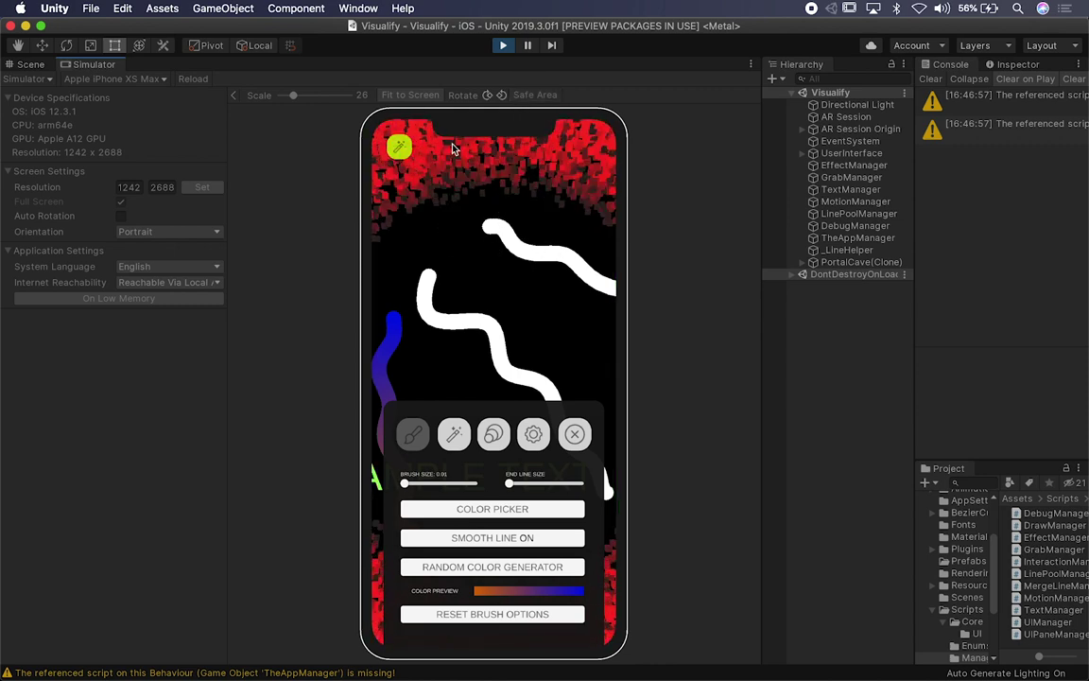
click(400, 150)
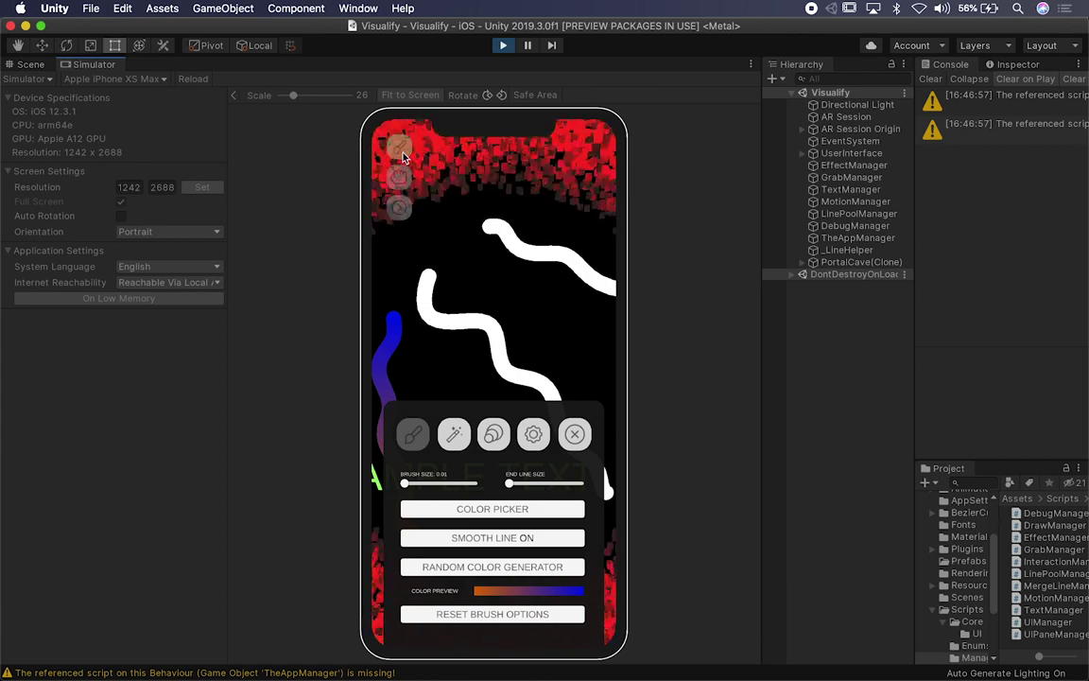
click(574, 434)
mouse_move(432, 282)
mouse_down()
mouse_move(477, 268)
mouse_move(565, 442)
mouse_move(546, 536)
mouse_move(478, 408)
mouse_up()
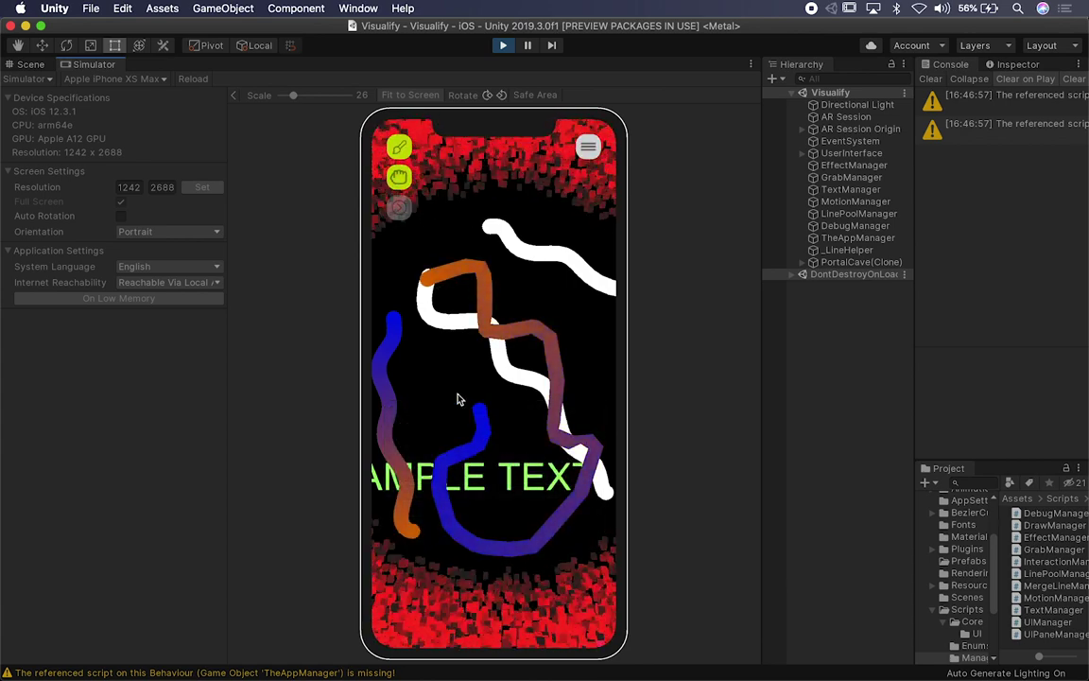
Step: Drag the green stroke diagonally across the text, then rotate through both landscapes back to portrait
click(506, 329)
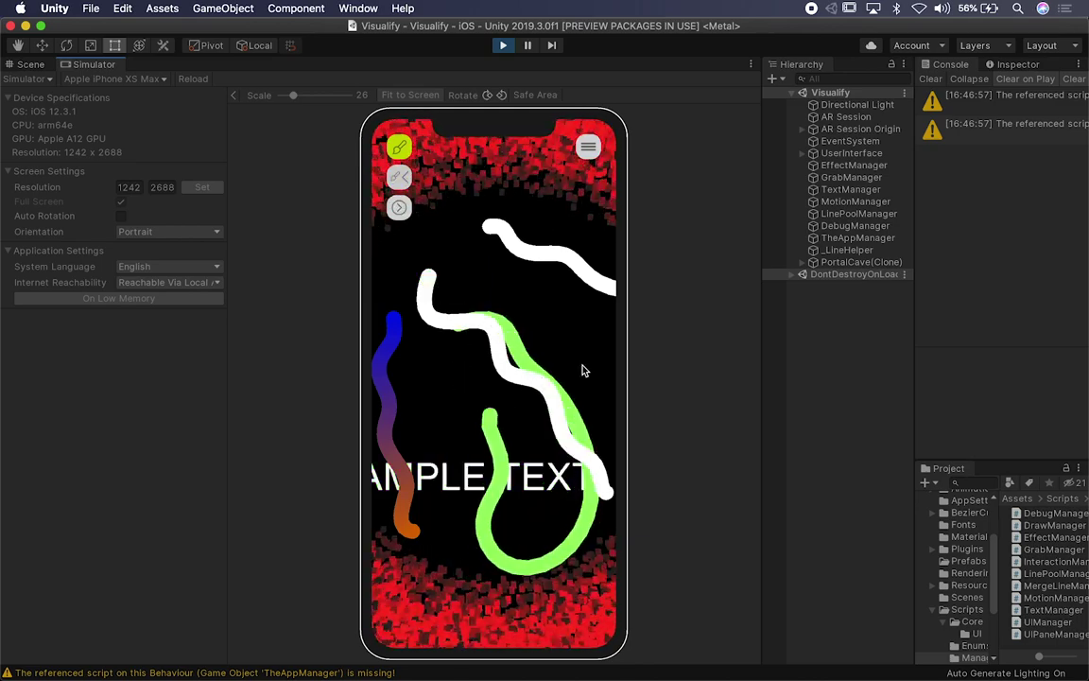
drag(566, 379, 457, 435)
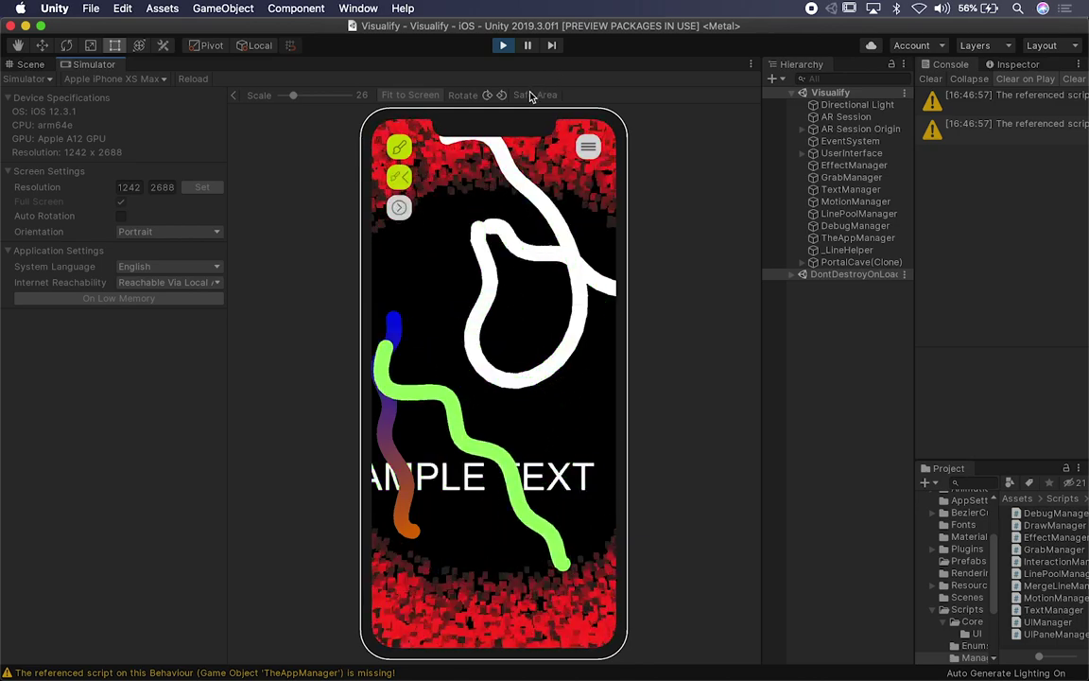
click(486, 95)
click(486, 96)
click(486, 96)
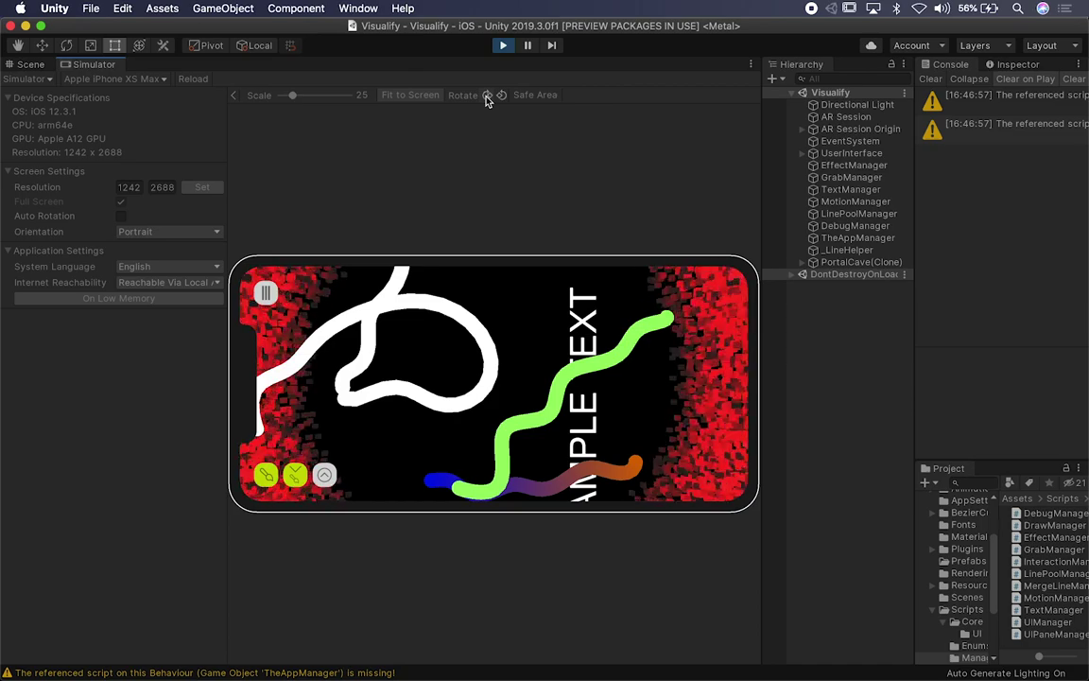
click(486, 95)
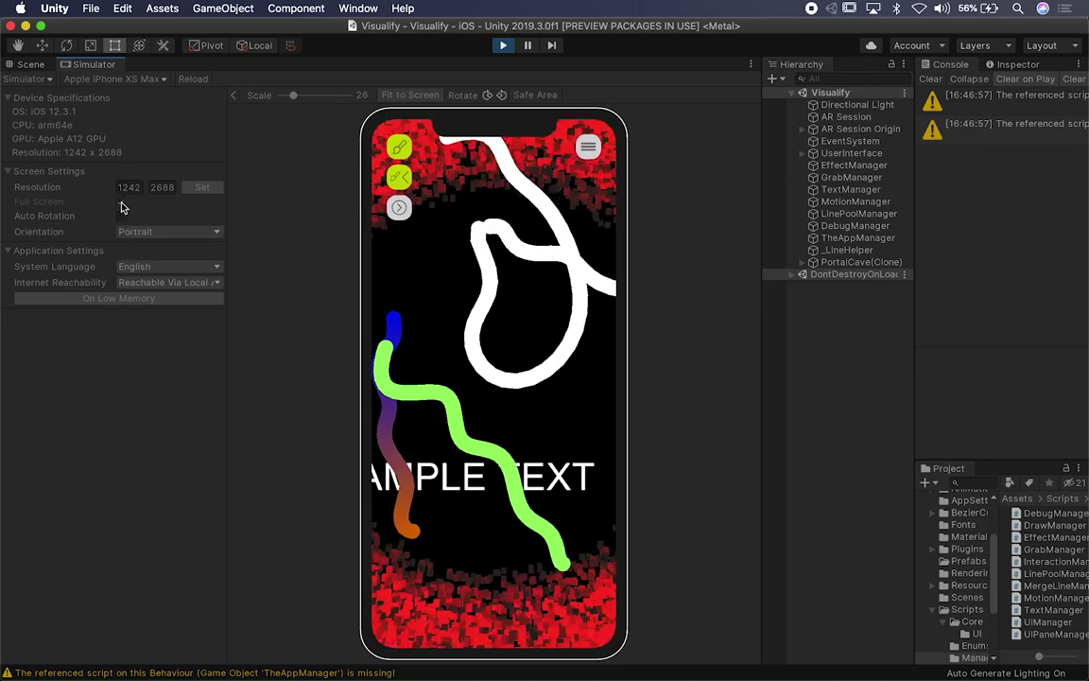
Step: Switch the simulated device to iPhone XS, then search 'googl' and pick Google Pixel 2
click(124, 79)
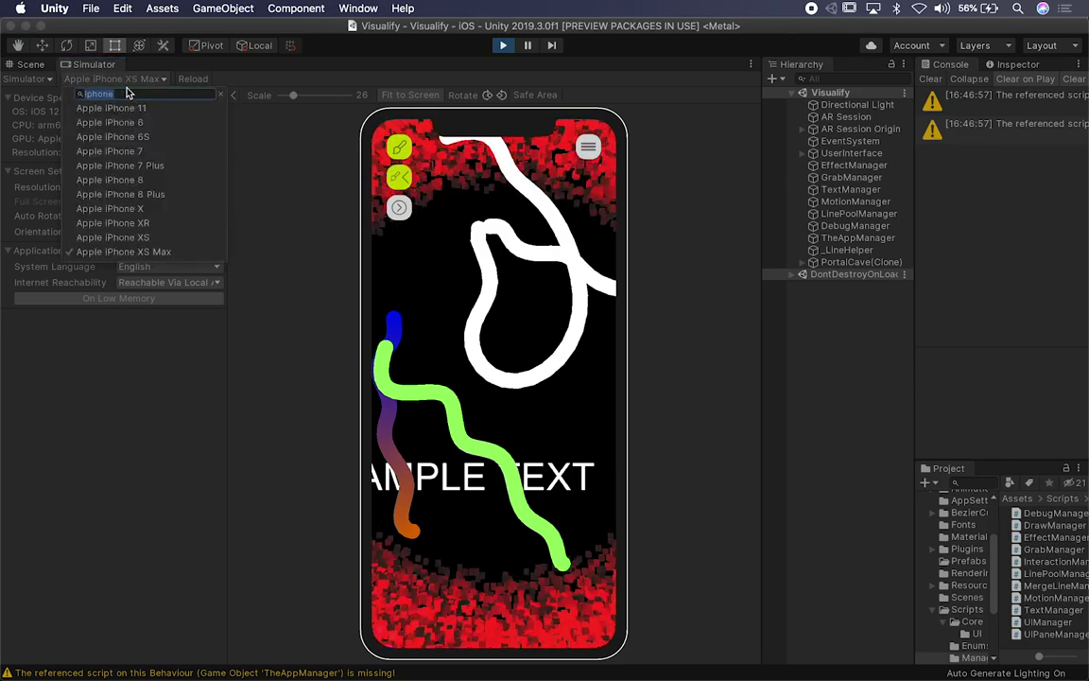
click(157, 238)
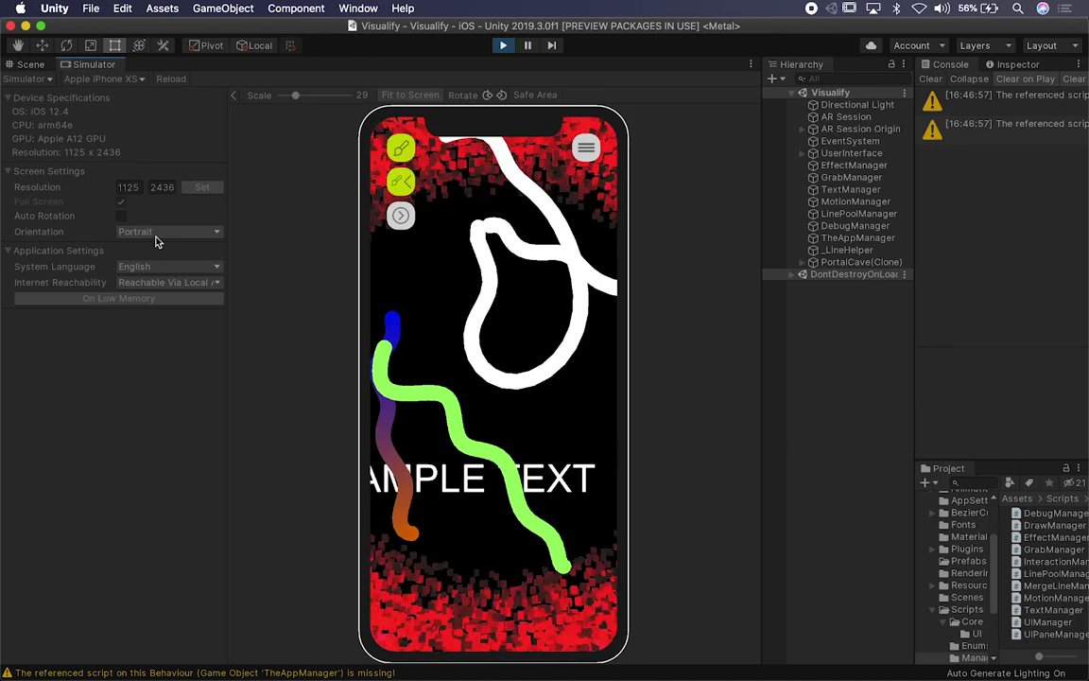
click(124, 78)
text(googl)
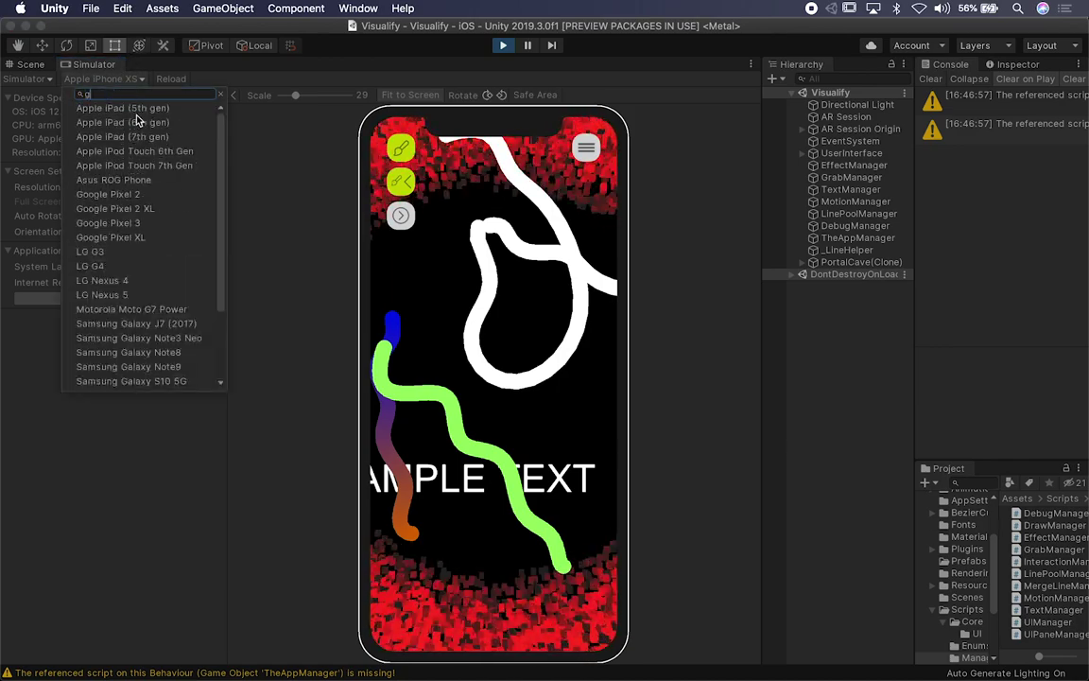
click(143, 111)
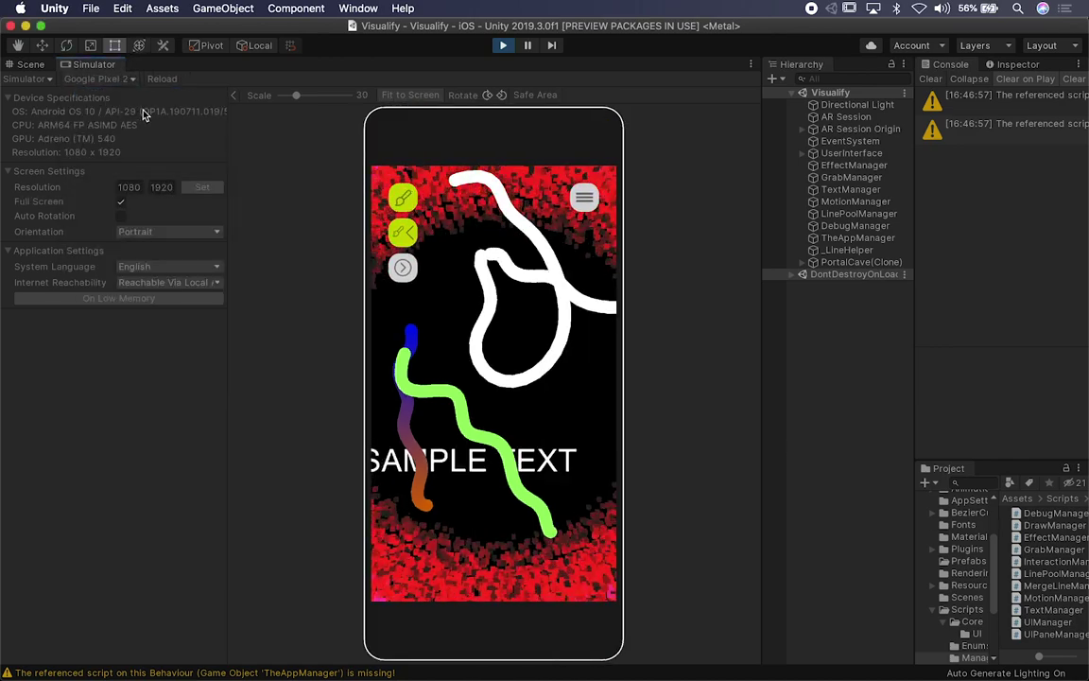
Step: Turn Full Screen off and enable Auto Rotation for the Pixel 2
click(121, 203)
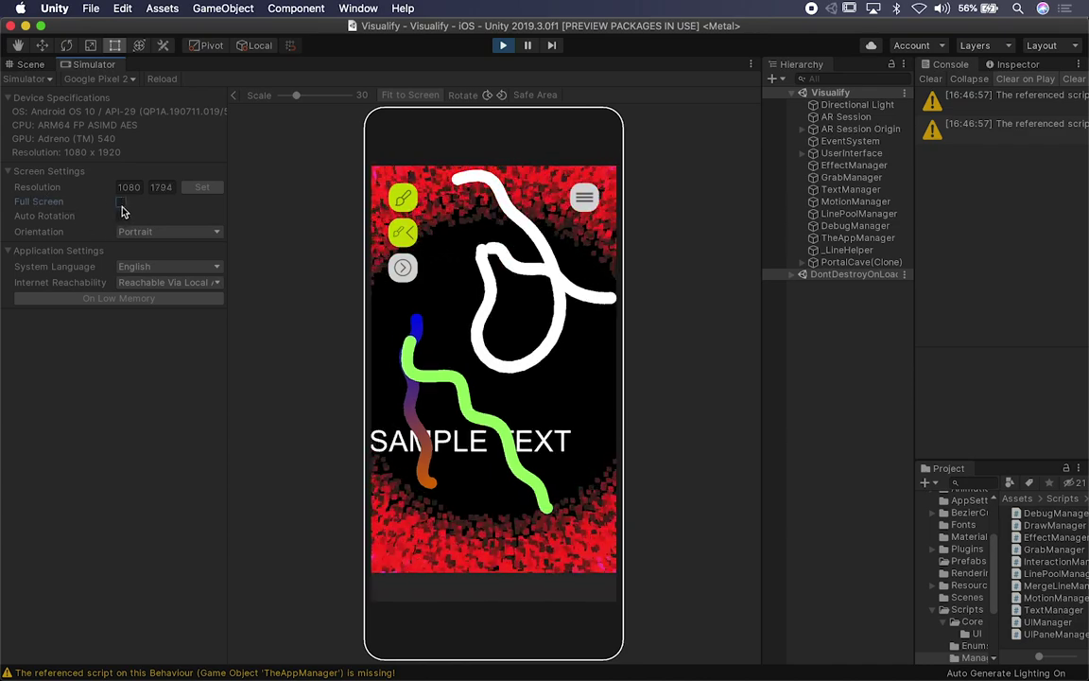
click(121, 203)
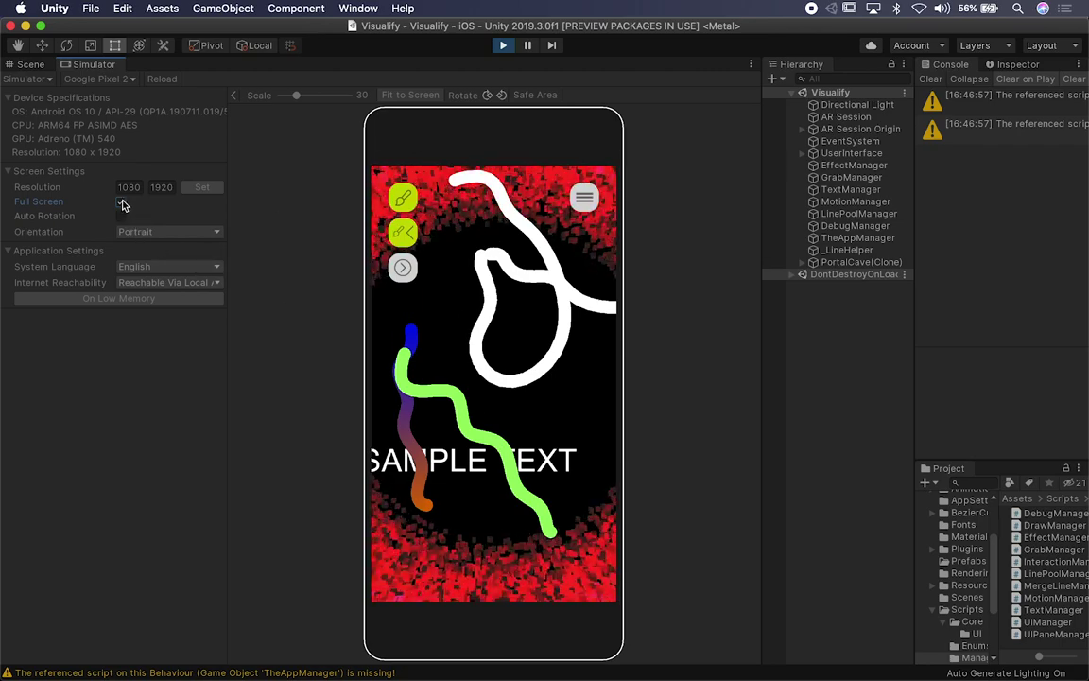
click(121, 204)
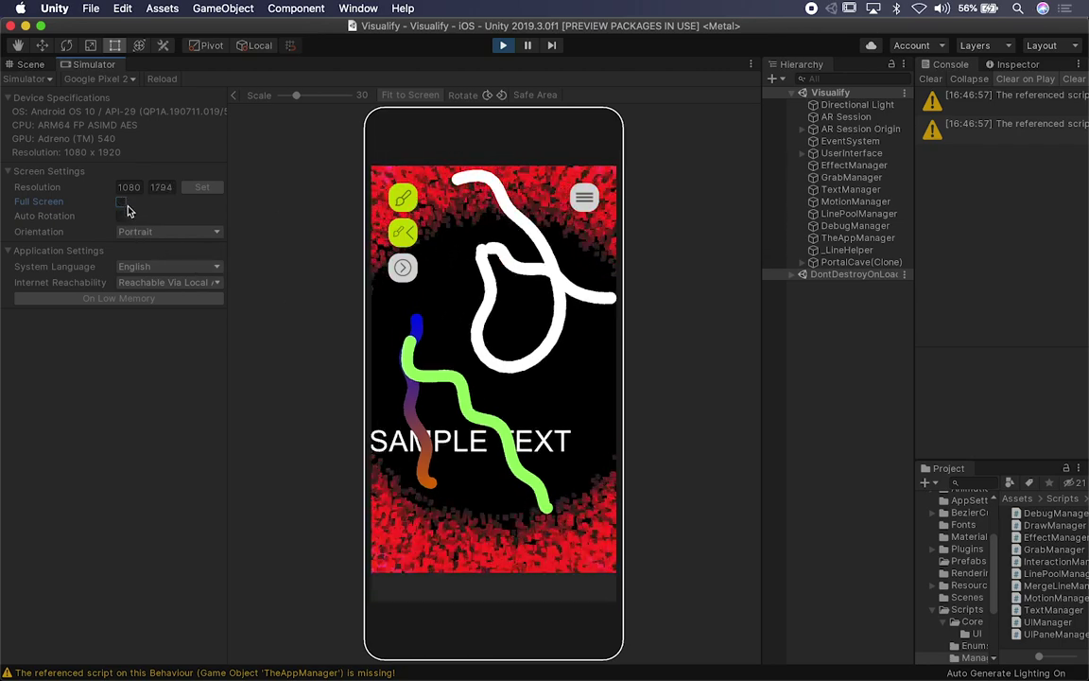
click(120, 217)
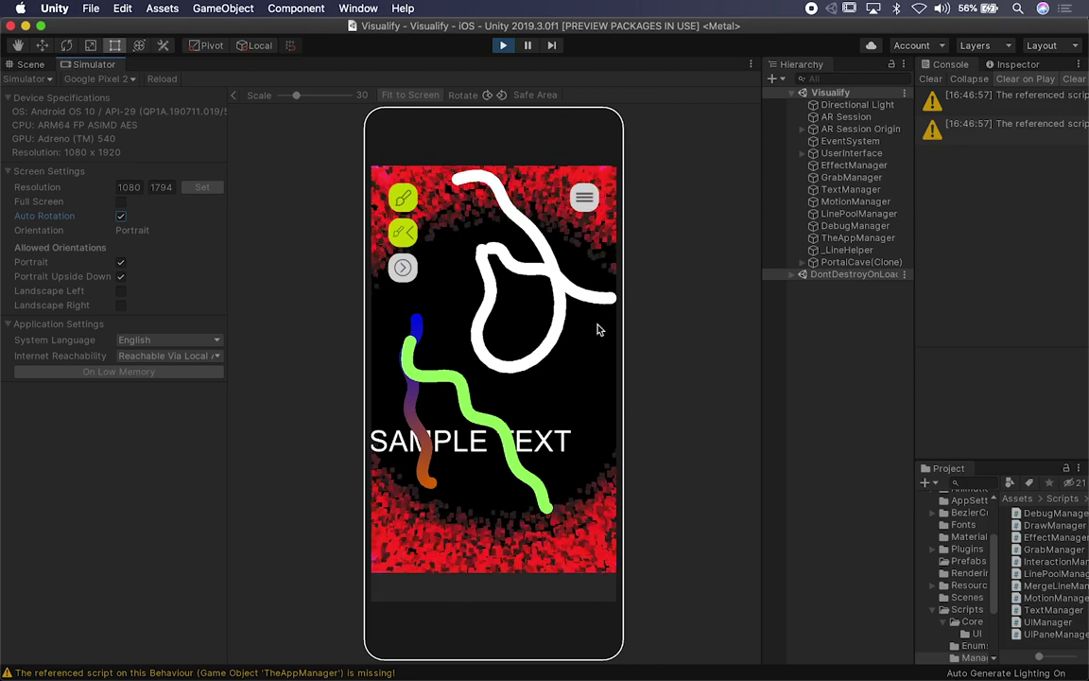
Step: Rotate the simulated Pixel 2 through all four orientations and back to portrait
click(502, 96)
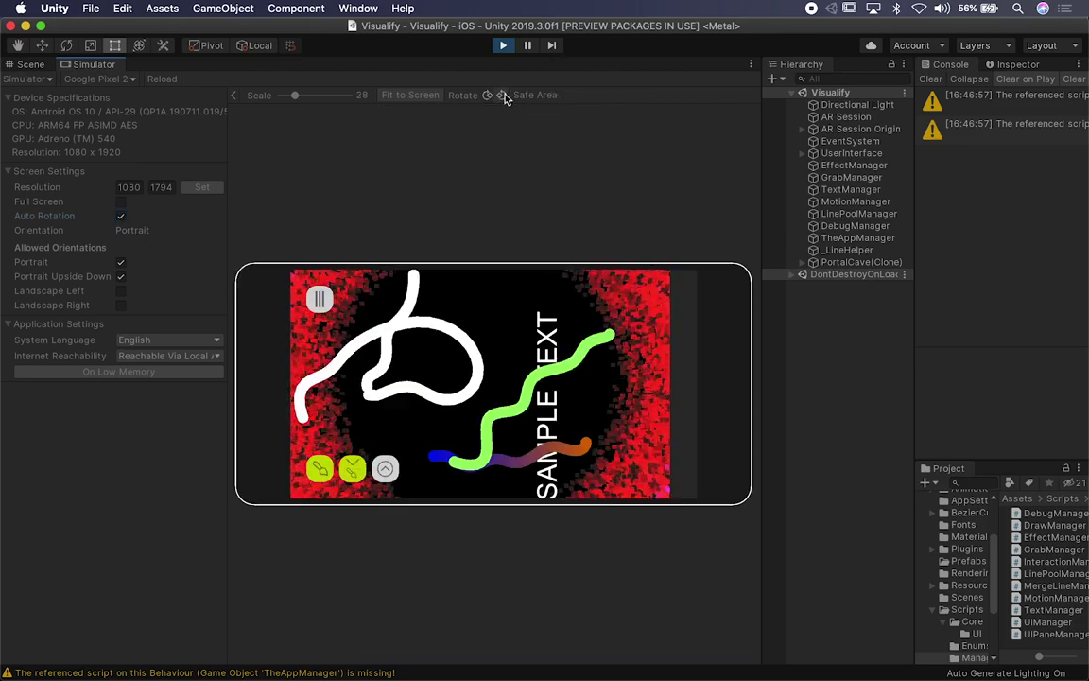
click(502, 96)
click(502, 95)
click(502, 95)
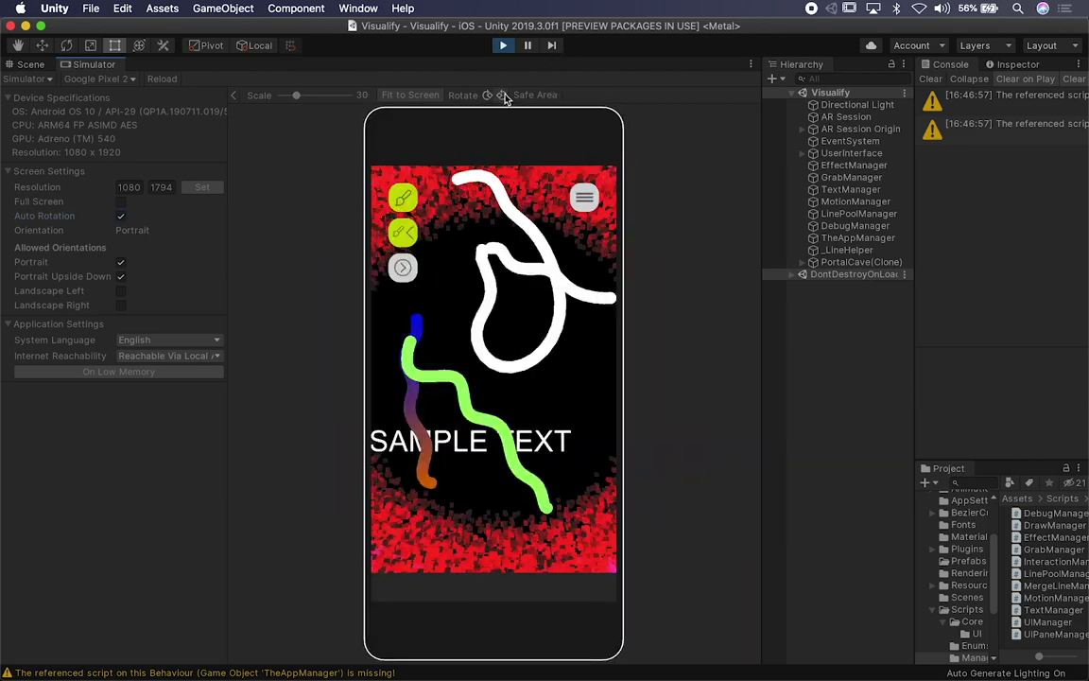
Step: Try Arabic as system language, revert to English, and set internet reachability to Not Reachable
click(145, 340)
click(149, 342)
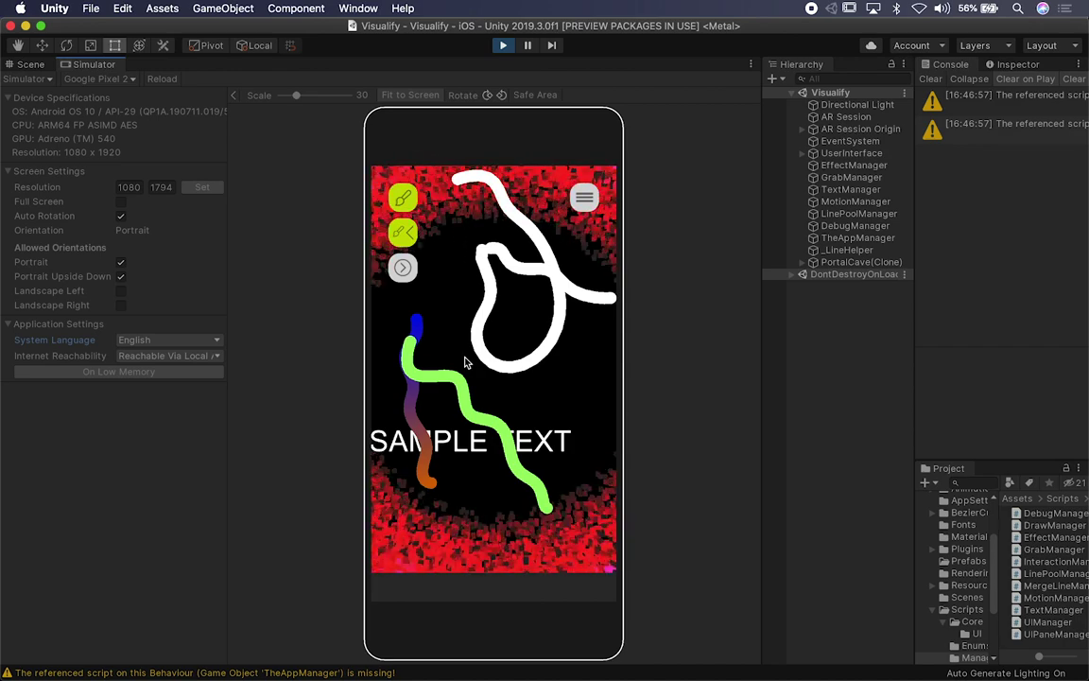
click(165, 340)
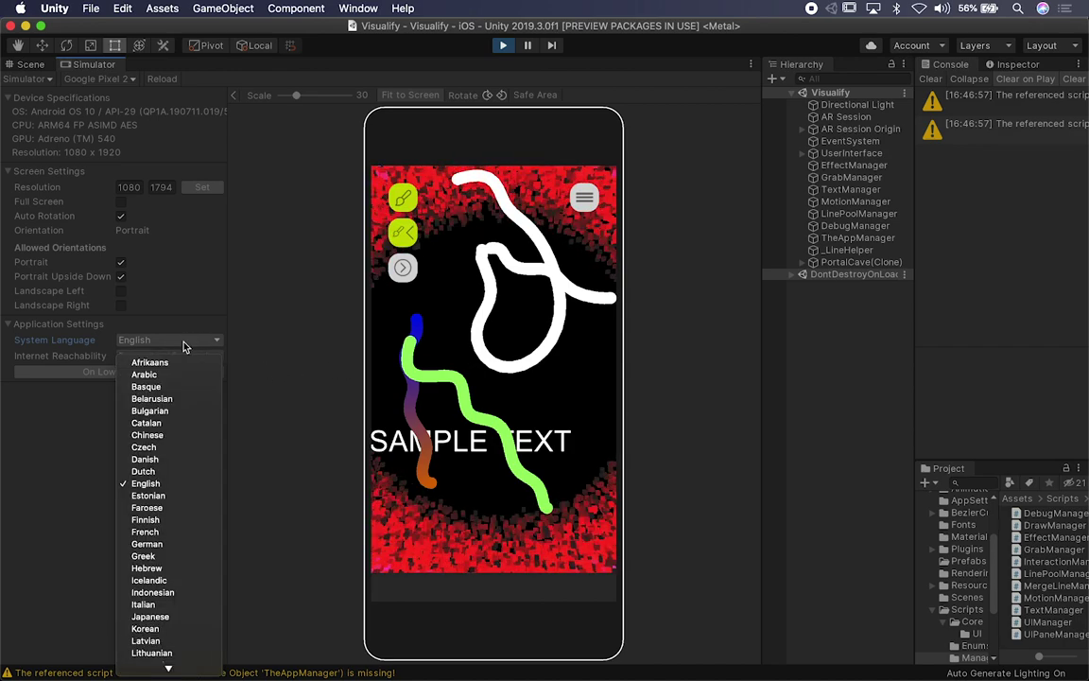
click(163, 375)
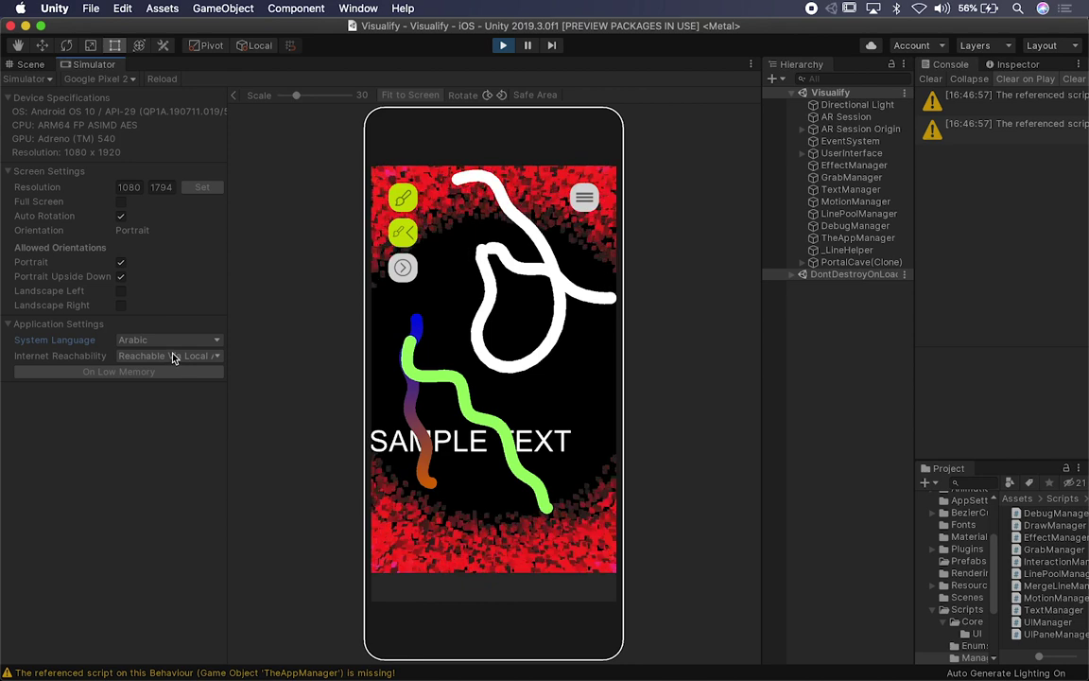
click(177, 344)
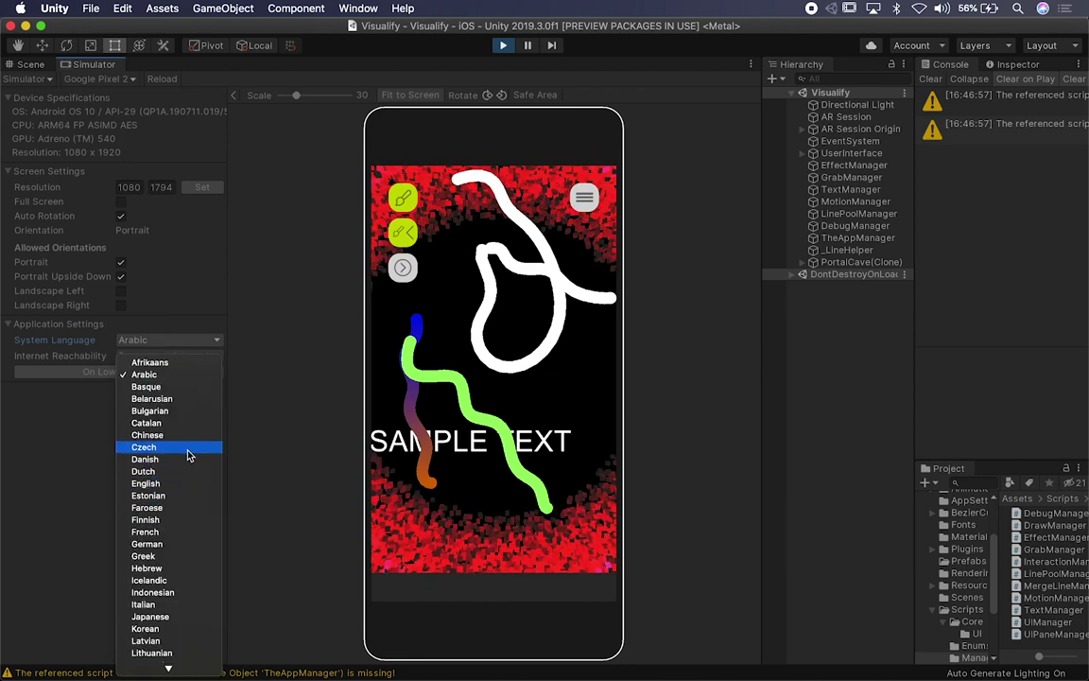
click(173, 484)
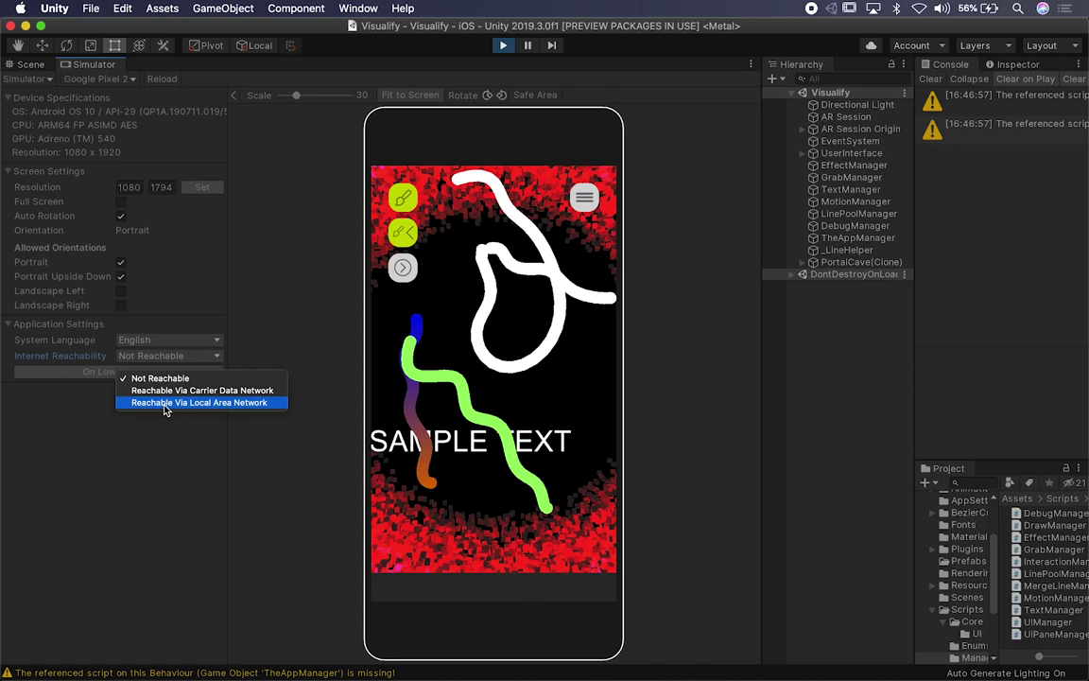
click(151, 378)
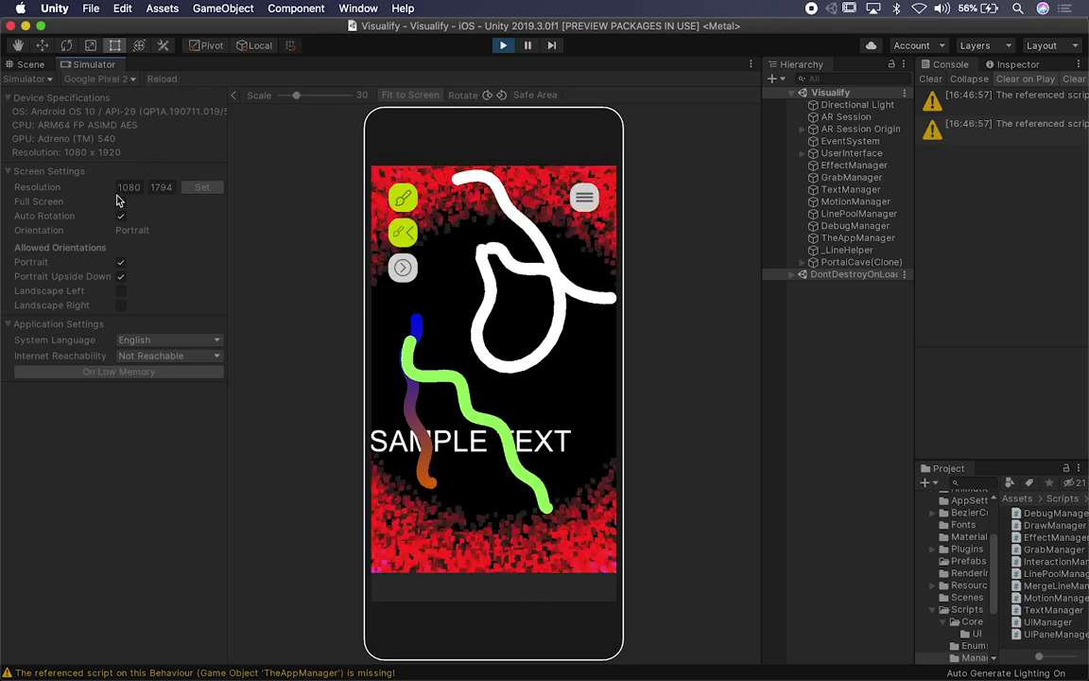
Step: Turn Full Screen back on and set the resolution height to 1500
click(121, 201)
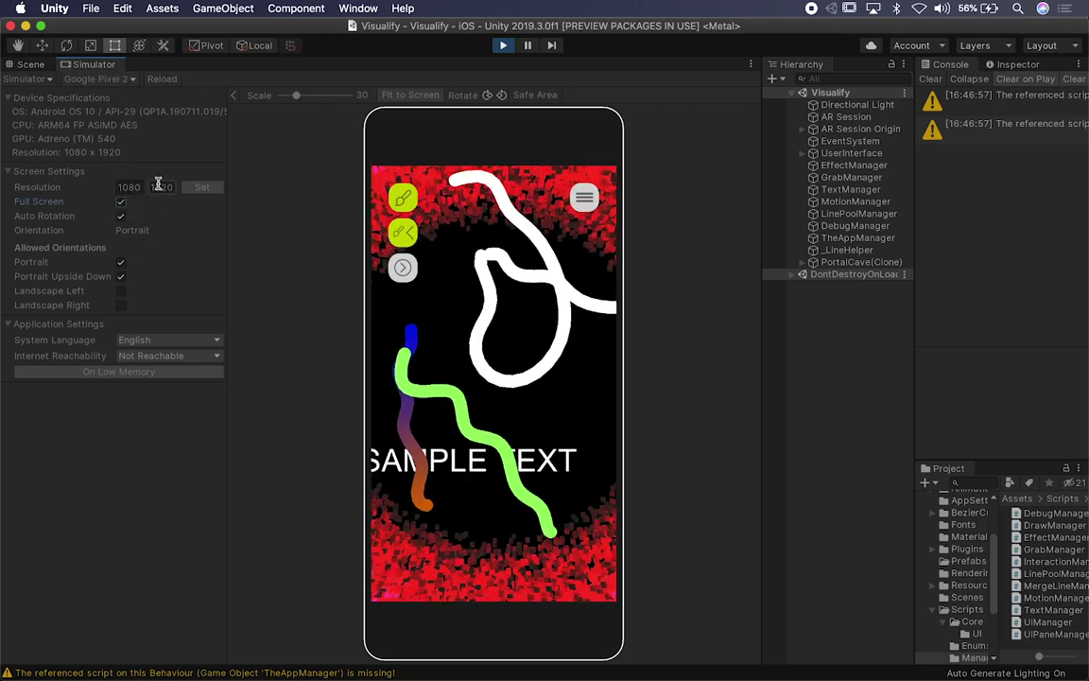
text(1500)
key(Return)
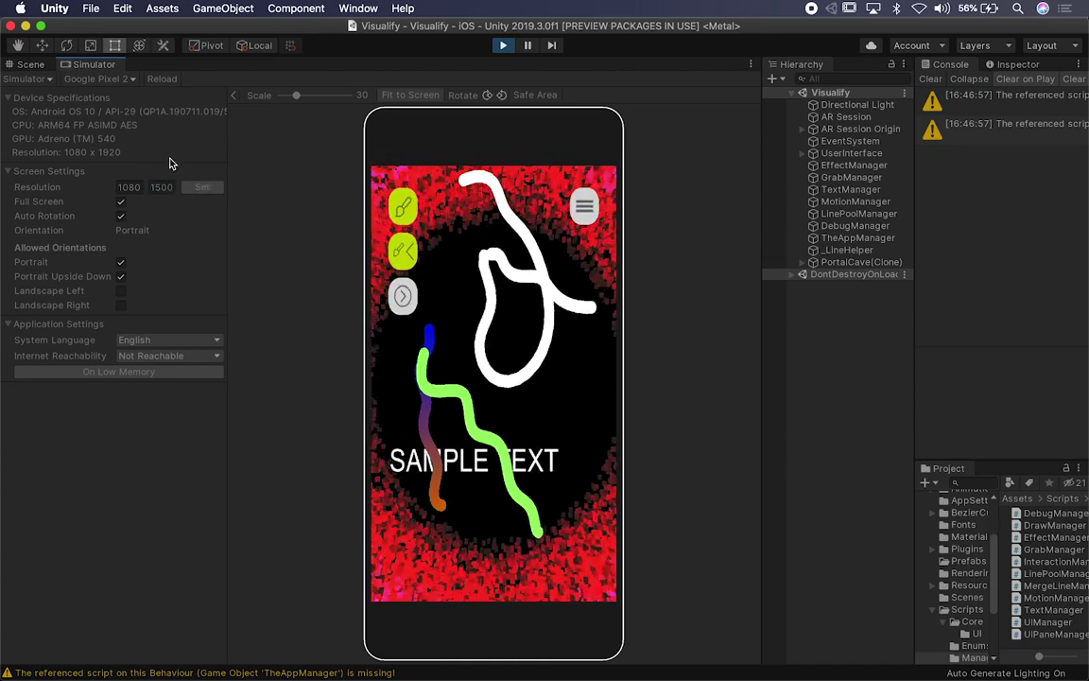
Step: Browse the full device list without changing device, then reload the Pixel 2 to default 1080 x 1920
click(104, 79)
key(BackSpace)
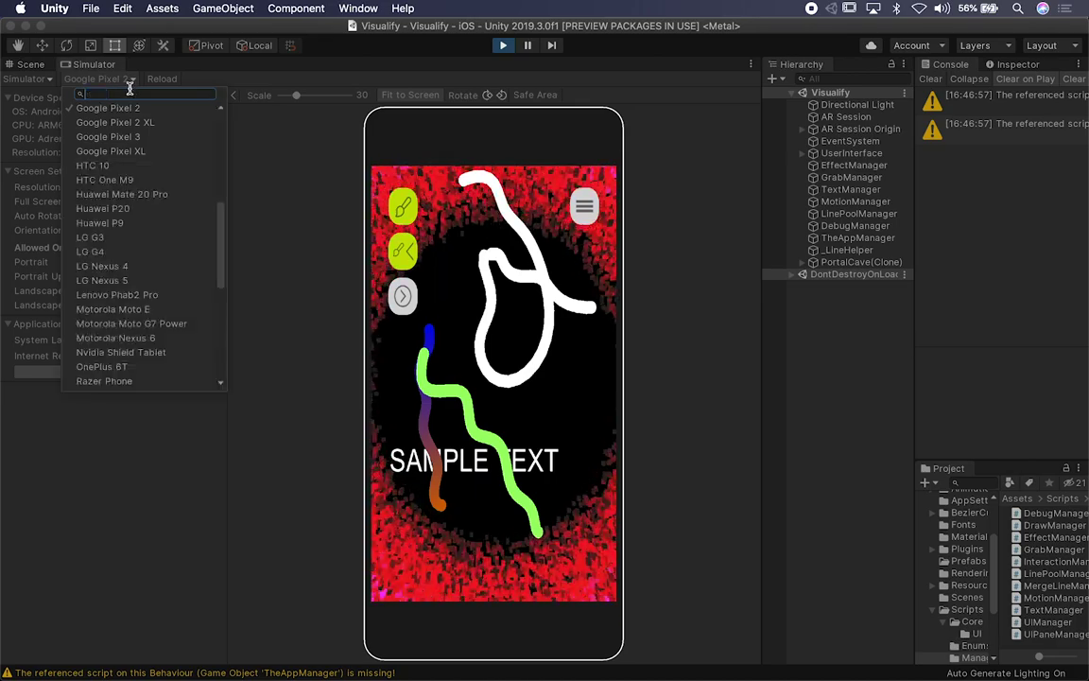
drag(224, 245, 212, 285)
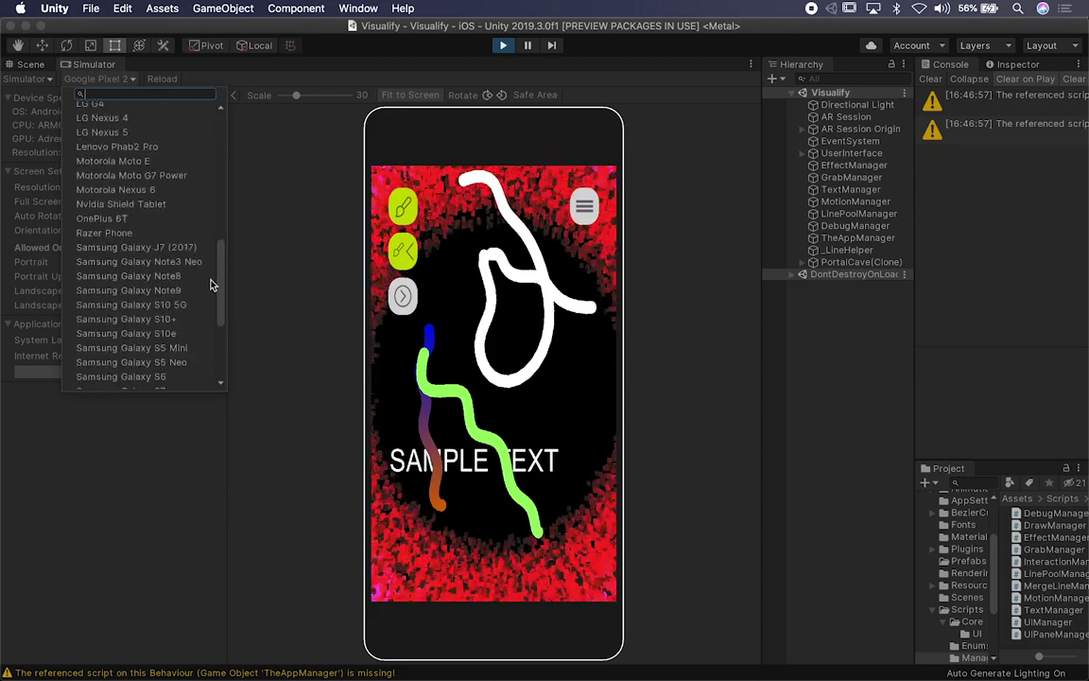
key(Escape)
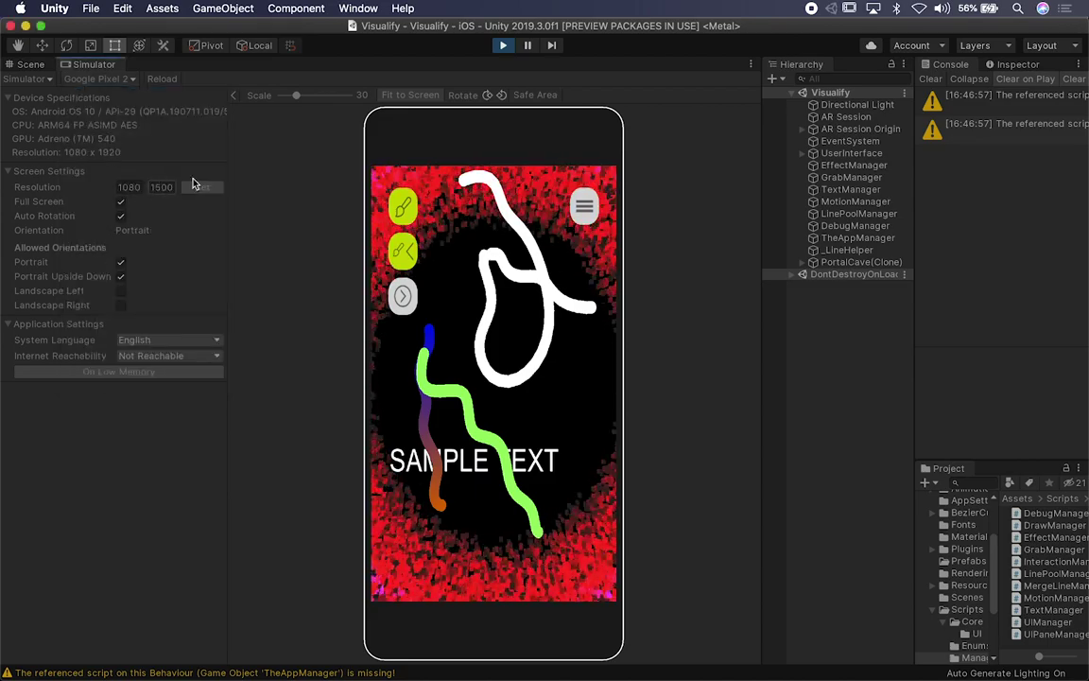
click(161, 79)
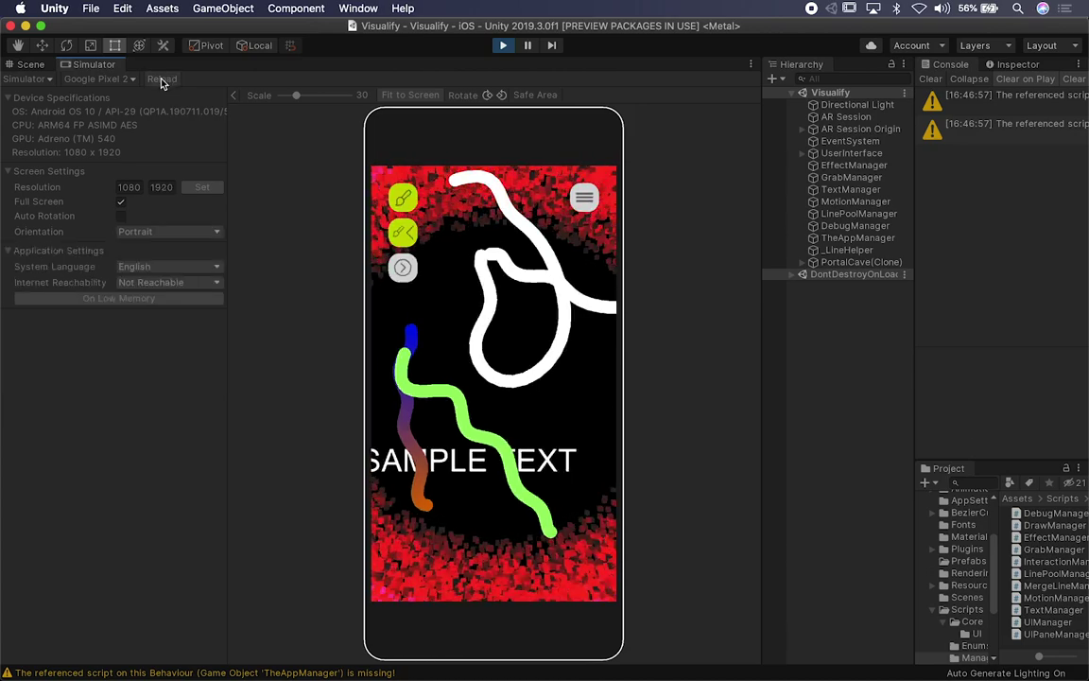
Step: Apply the Stars background effect in the app, then filter the device list to 'ipad'
click(584, 200)
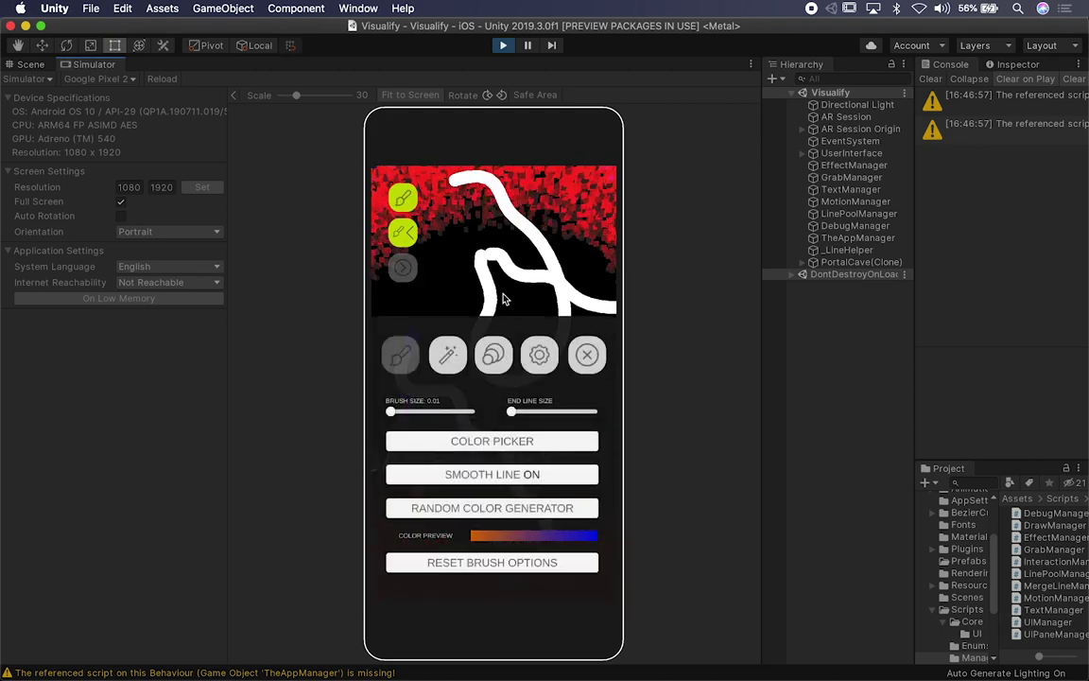
click(448, 356)
click(379, 478)
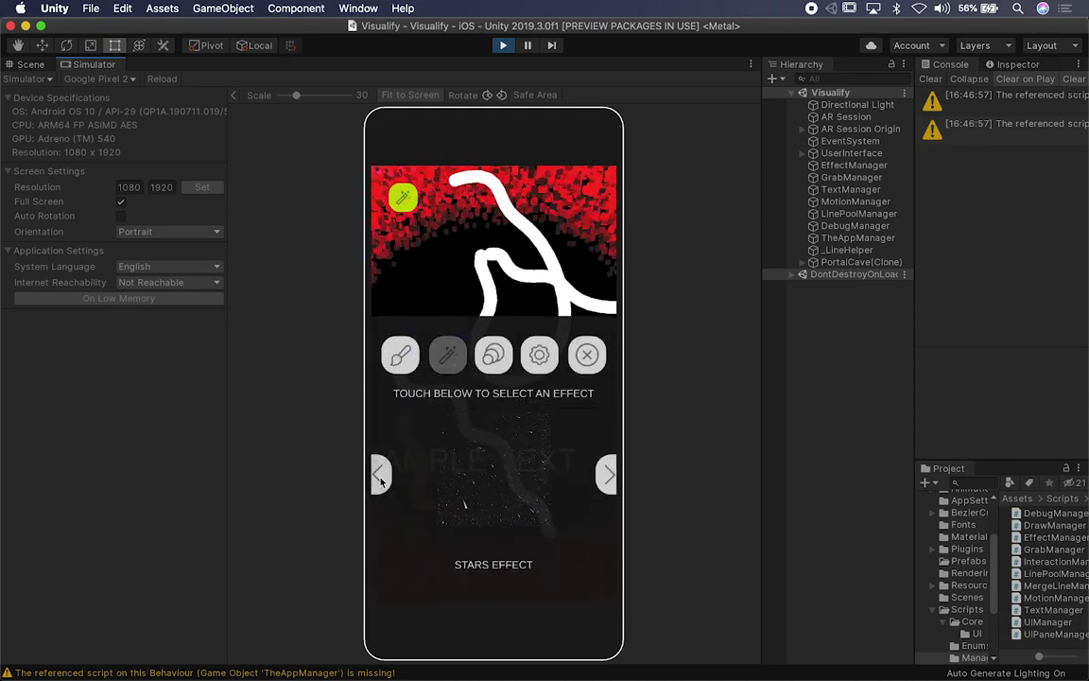
click(465, 470)
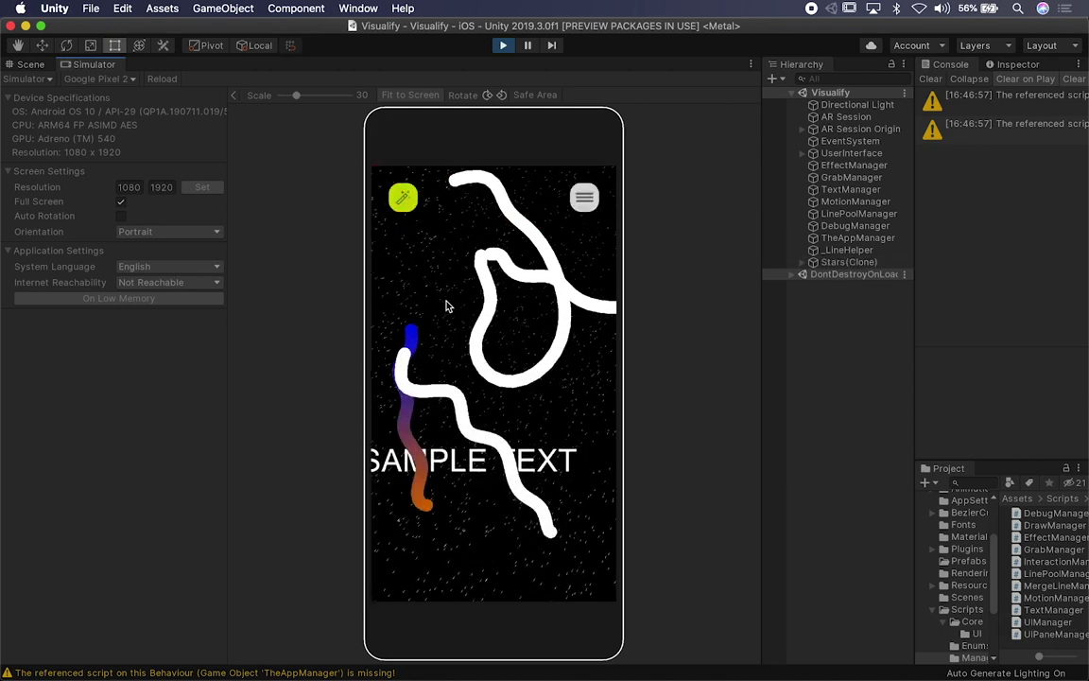
click(106, 79)
text(ipad)
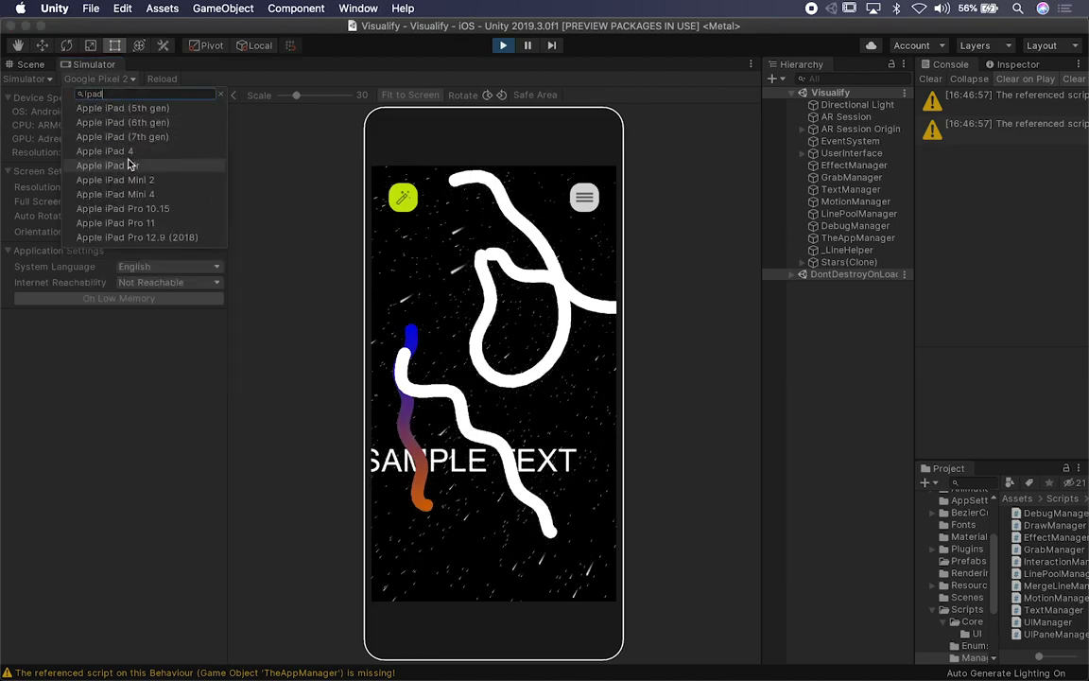
Step: Switch to Apple iPad Pro 12.9 (2018) and draw two thick strokes with an enlarged brush
click(131, 239)
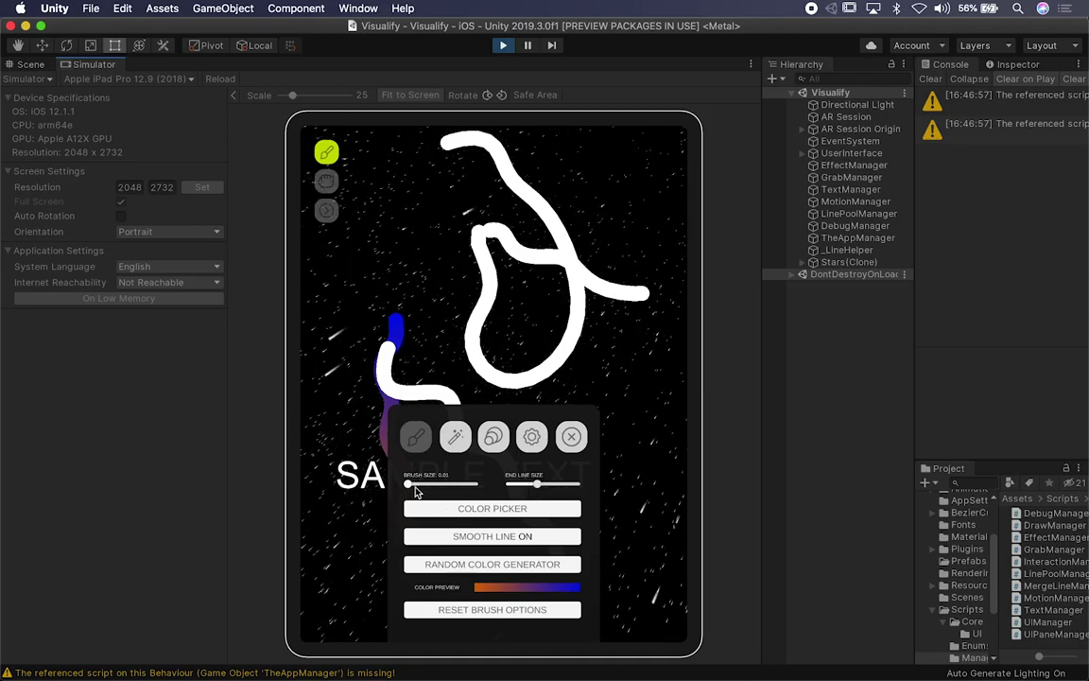
click(501, 416)
mouse_move(328, 286)
mouse_down()
mouse_move(390, 234)
mouse_move(399, 302)
mouse_move(488, 332)
mouse_move(520, 437)
mouse_move(614, 510)
mouse_up()
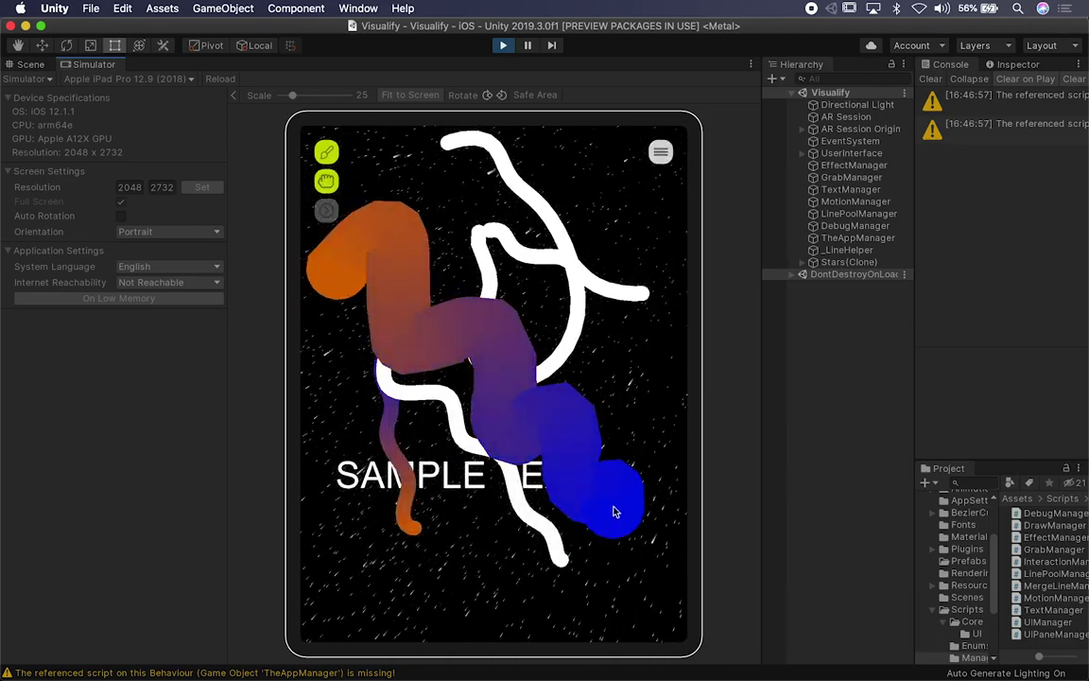
mouse_move(429, 535)
mouse_down()
mouse_move(449, 427)
mouse_move(530, 349)
mouse_move(611, 243)
mouse_up()
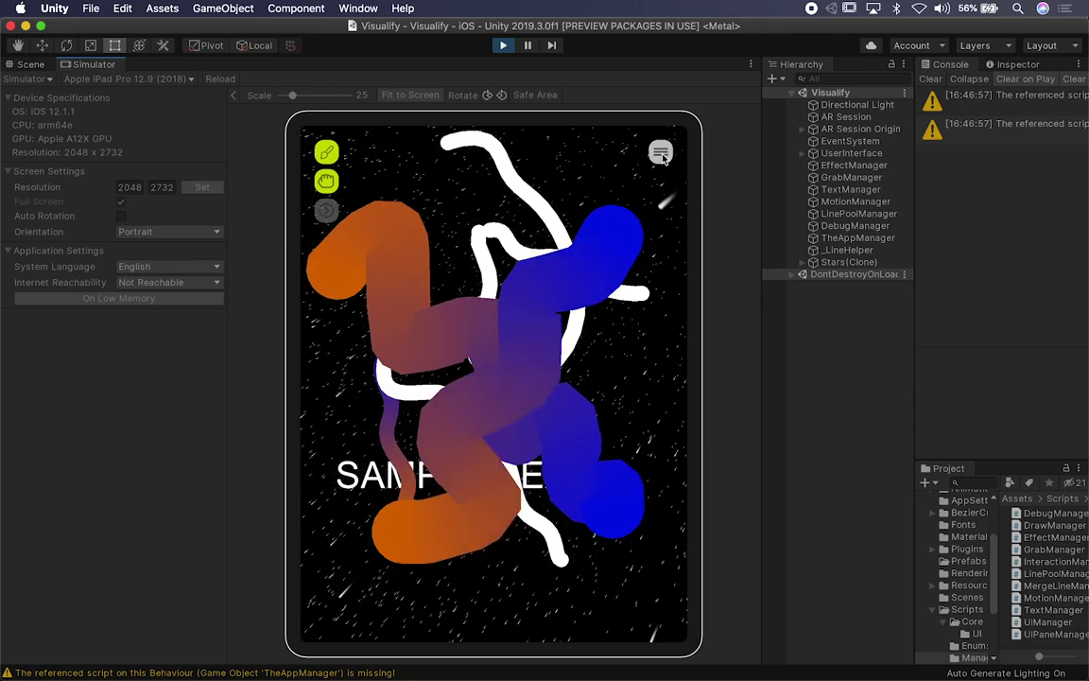
Step: Apply the Portal Blue background effect, stepping past Portal Cave
click(662, 154)
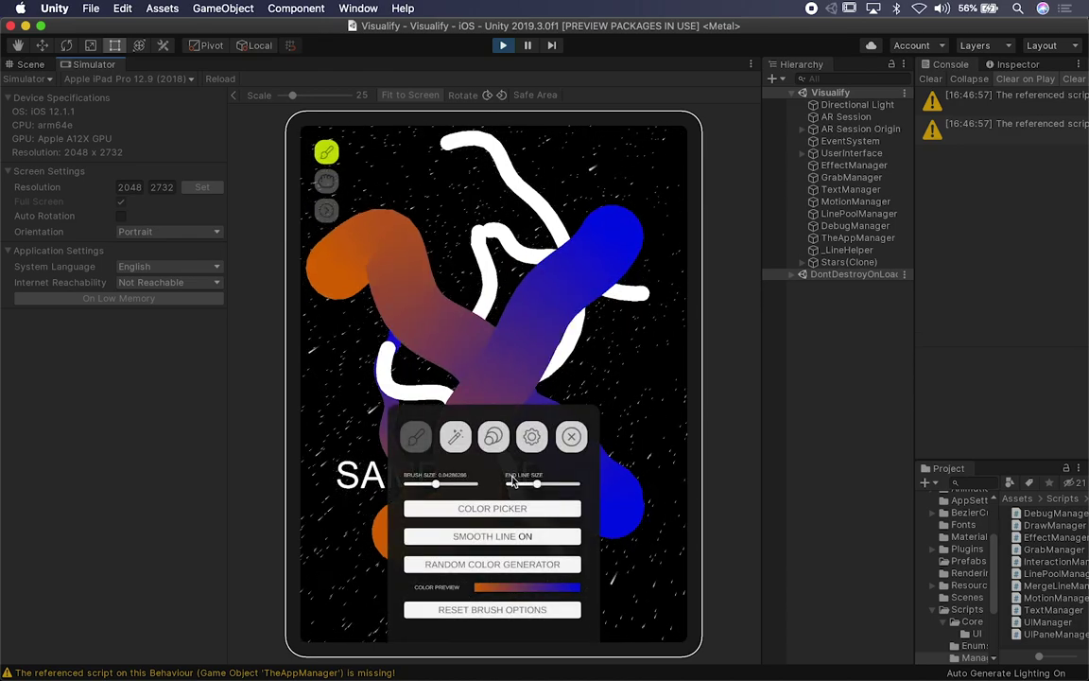
click(454, 438)
click(593, 537)
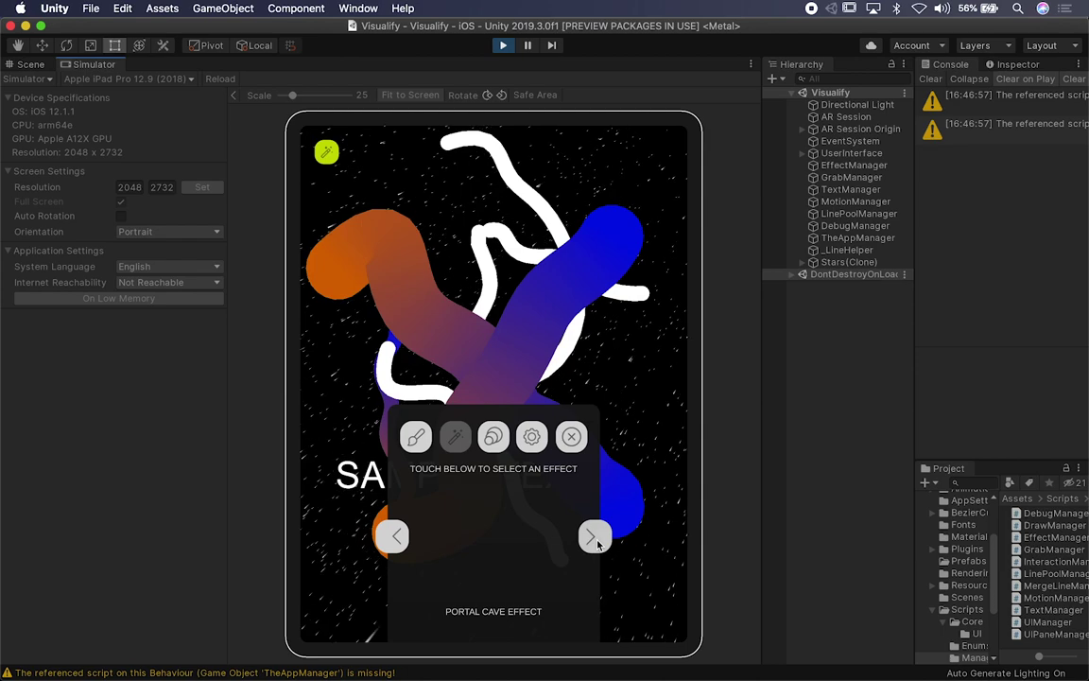
click(593, 537)
click(600, 391)
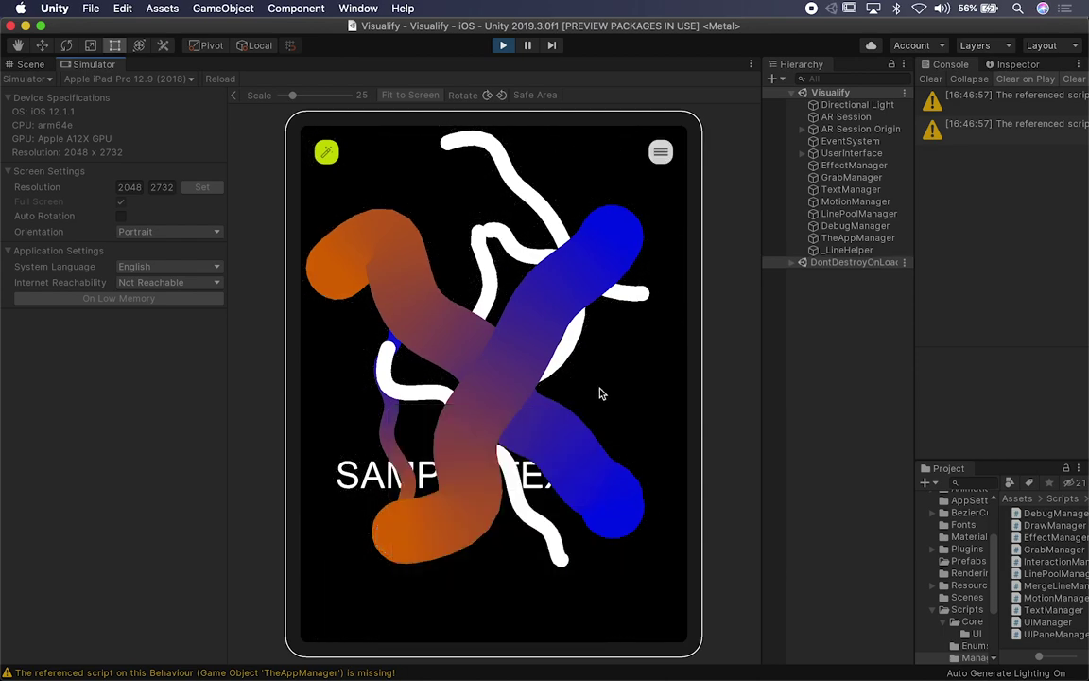
Step: View the app's clear-lines and AR settings, close the options panel, and open the device list
click(657, 151)
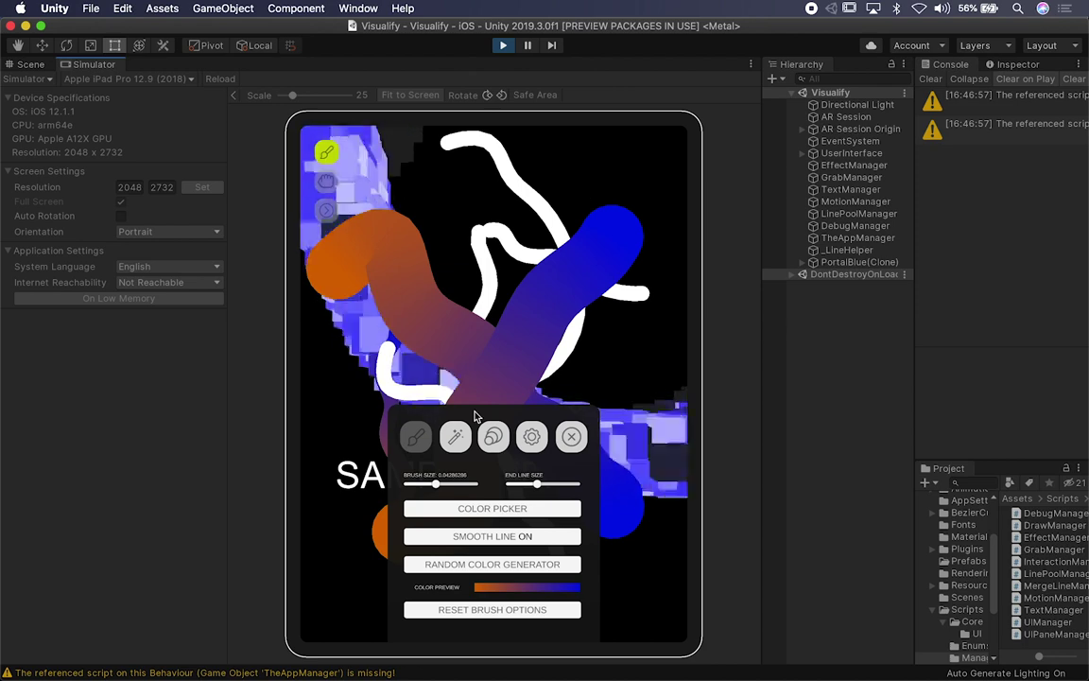
click(532, 439)
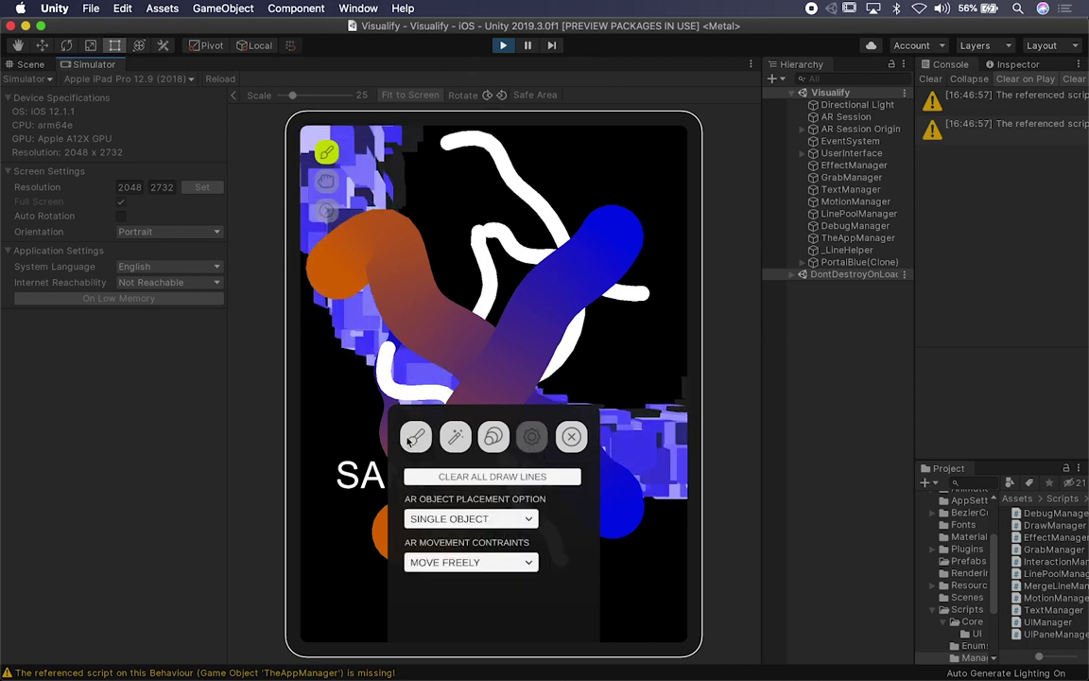
click(571, 436)
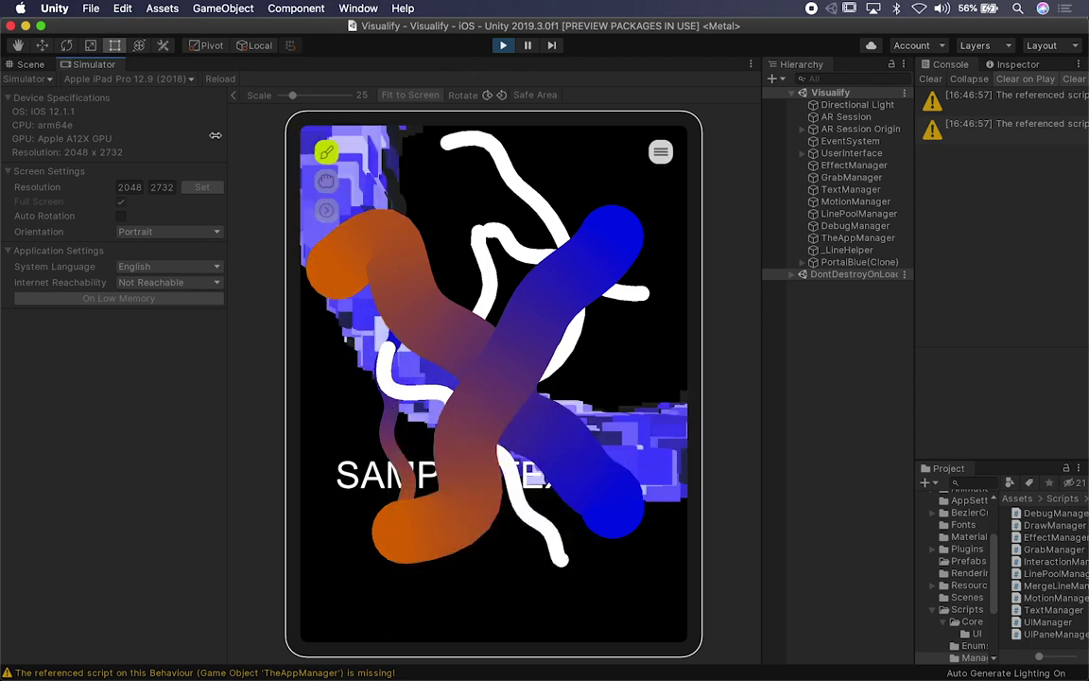
click(148, 78)
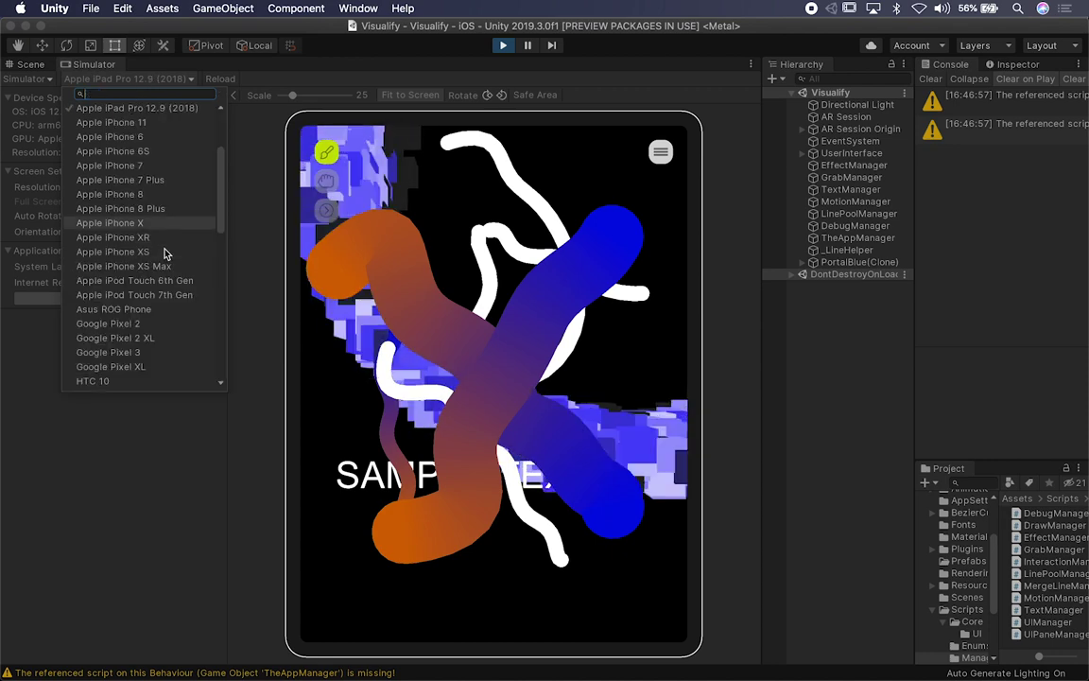
Step: Switch the simulator to Samsung Galaxy Note4, check the brush options, then filter devices to 'iph'
scroll(166, 251, down, 10)
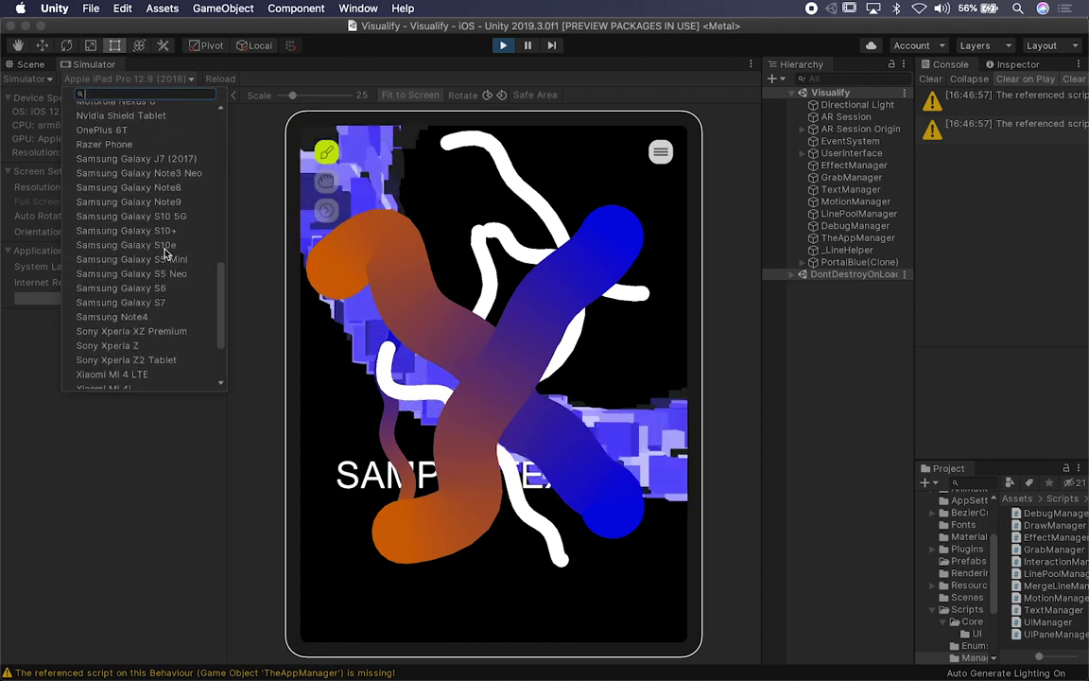
click(142, 321)
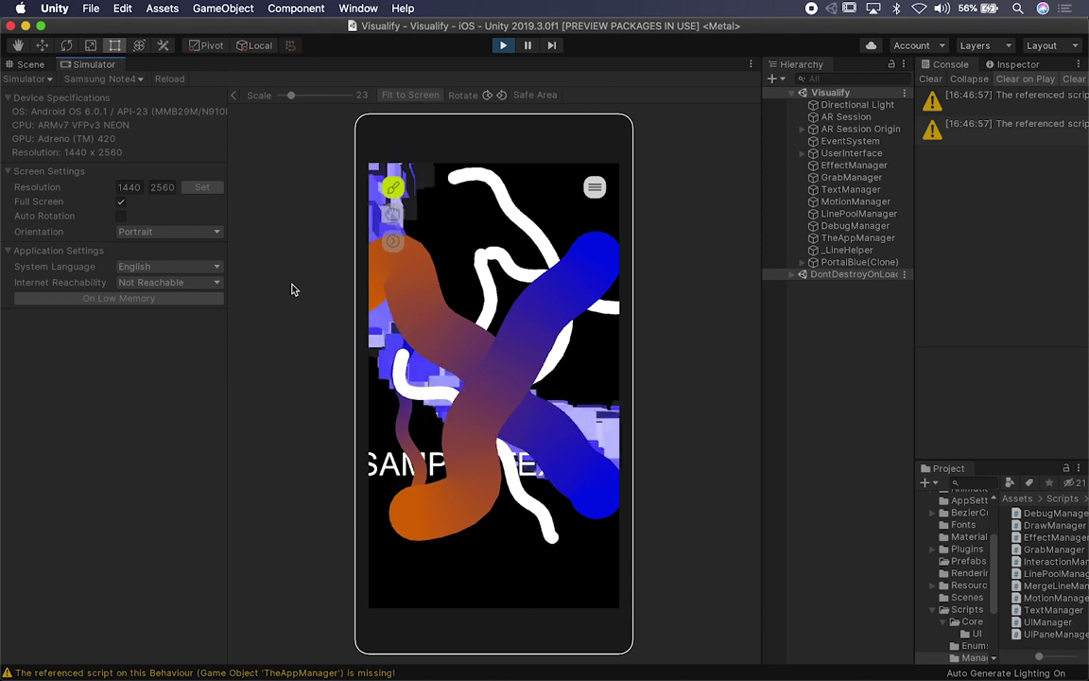
click(416, 231)
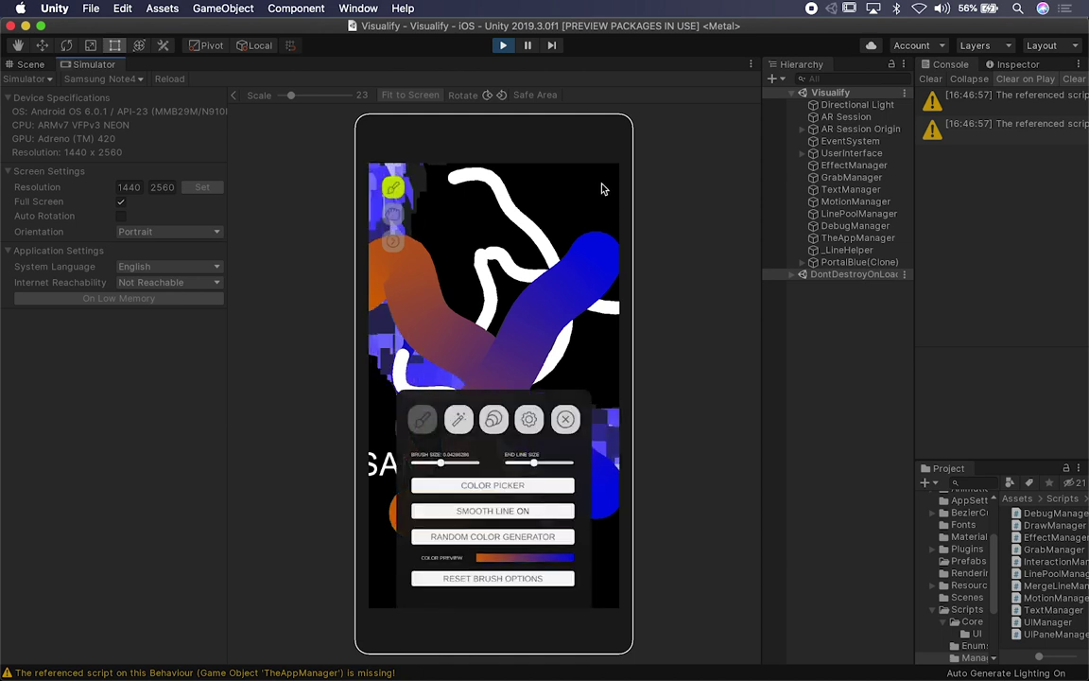
click(497, 362)
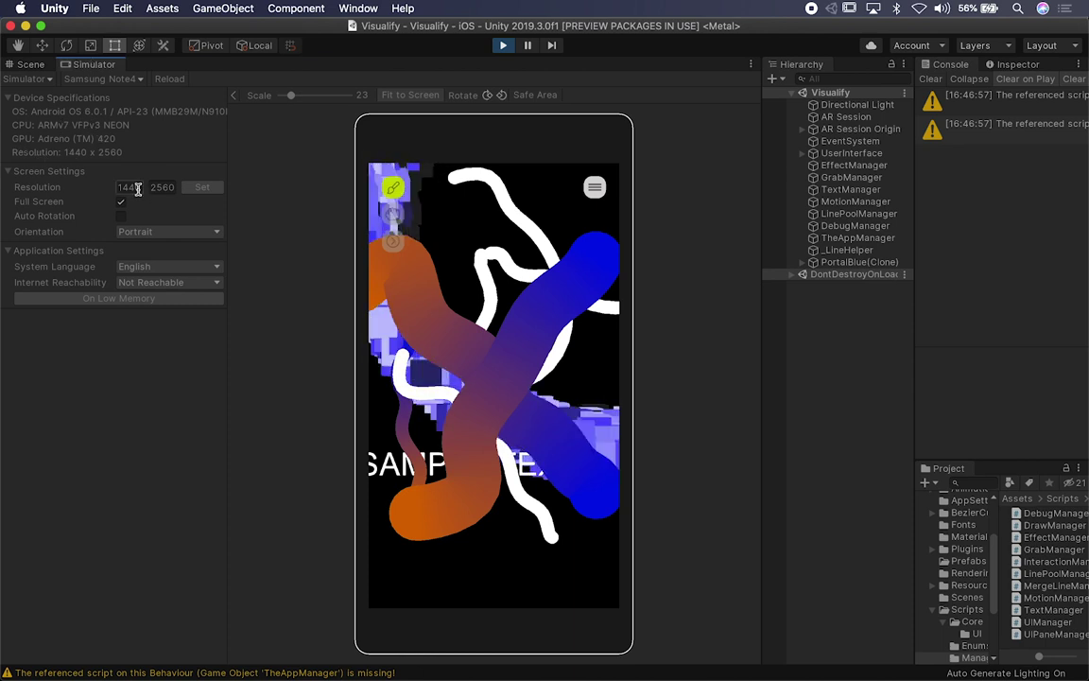
click(106, 78)
text(iph)
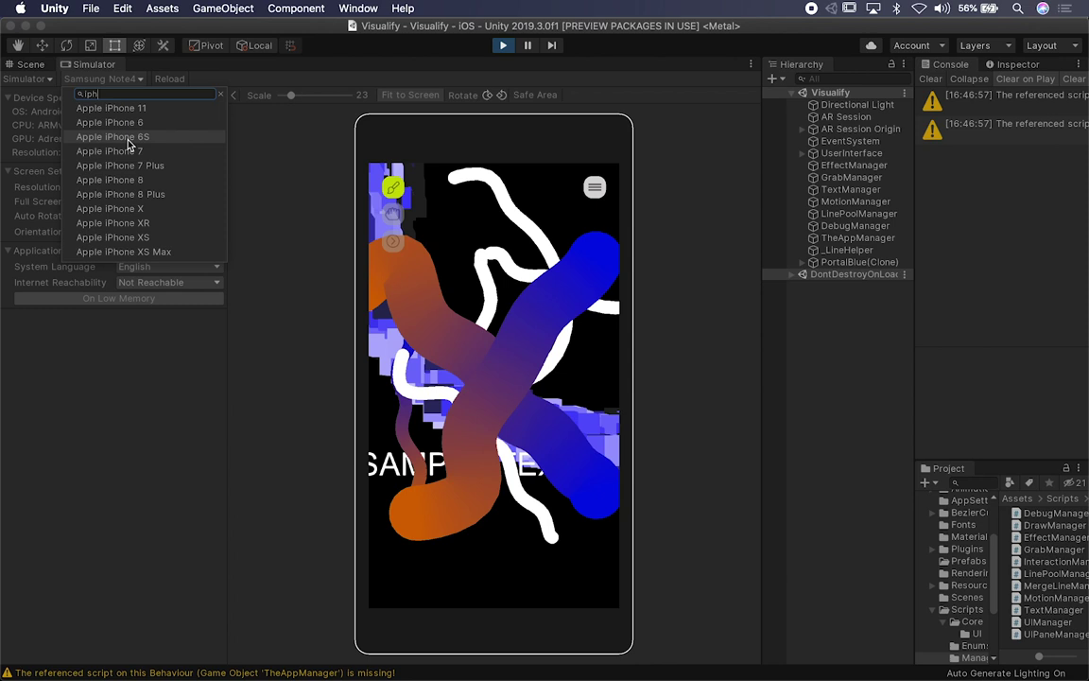
Step: Preview on iPhone 6, then switch to iPhone XS Max fitted to screen with Safe Area shown
click(137, 125)
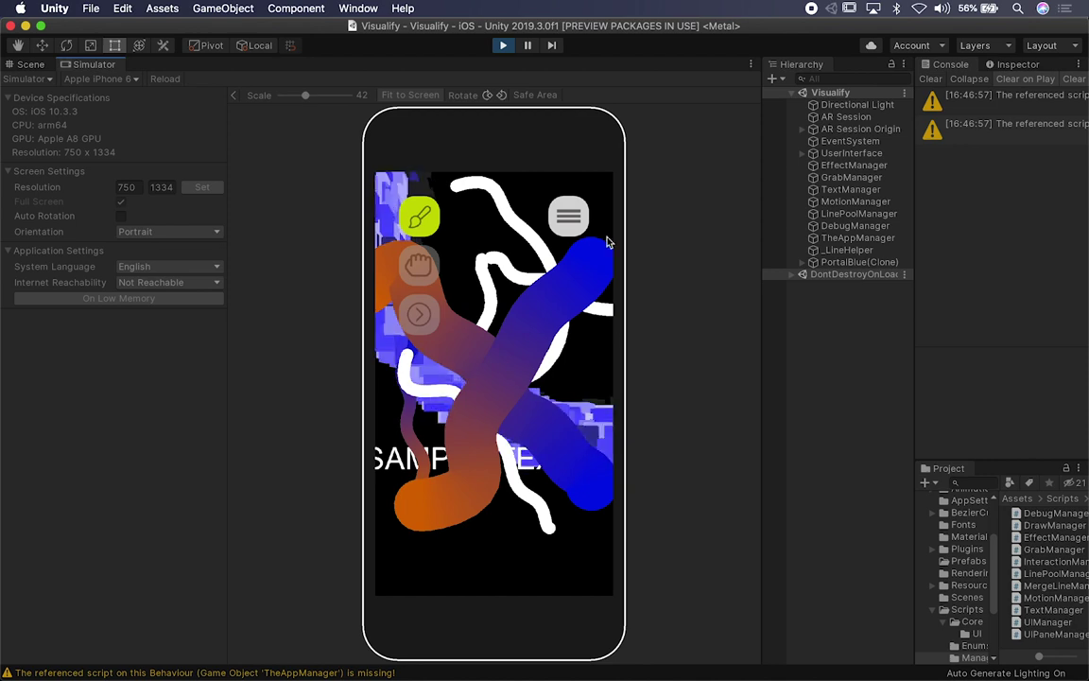
click(573, 227)
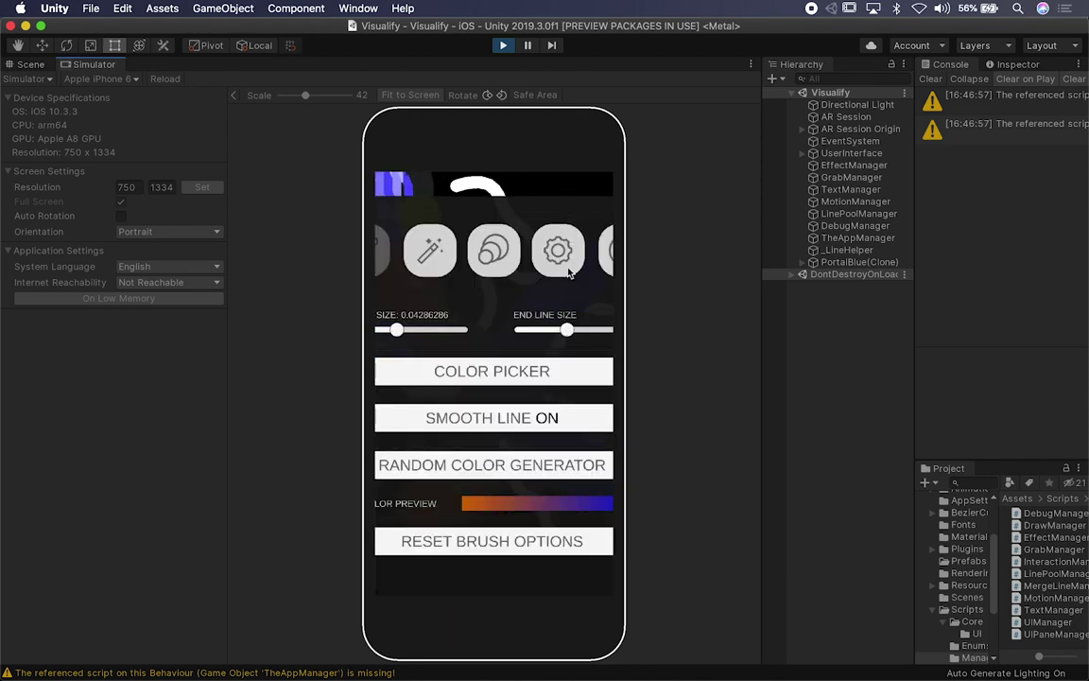
click(102, 81)
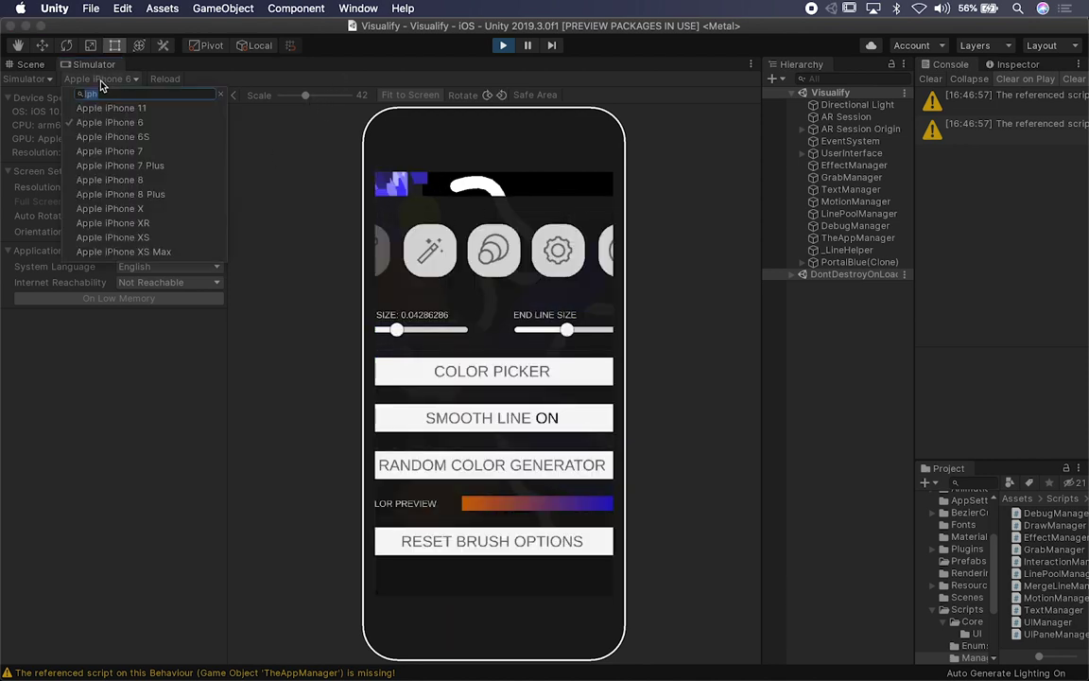
click(110, 252)
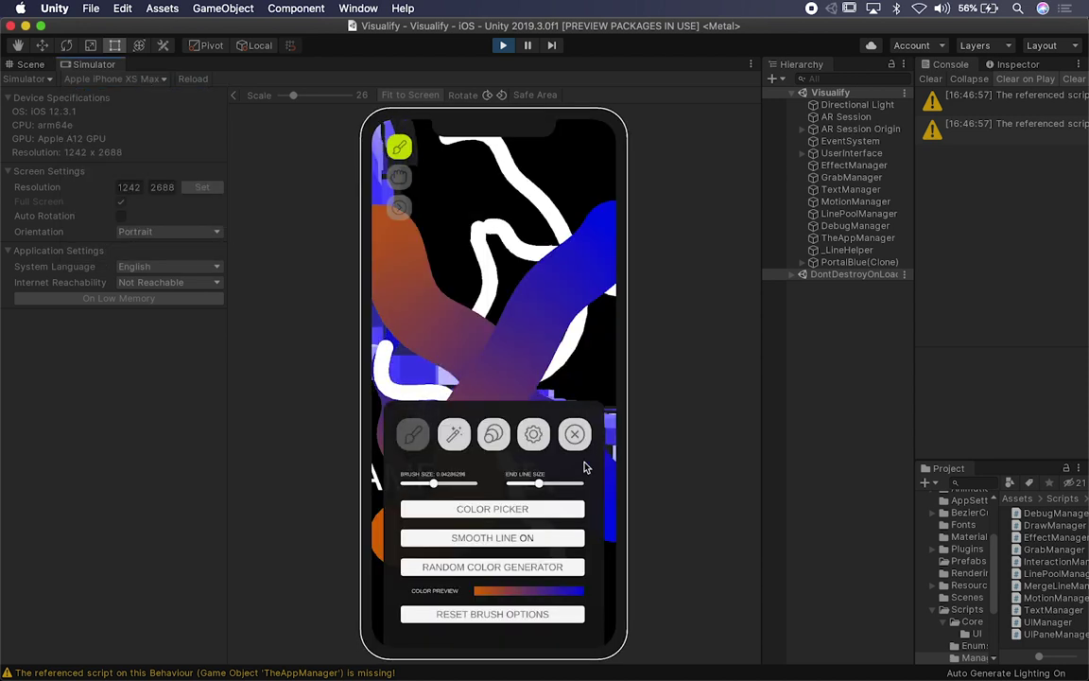
mouse_move(292, 96)
mouse_down()
mouse_move(347, 95)
mouse_move(307, 100)
mouse_up()
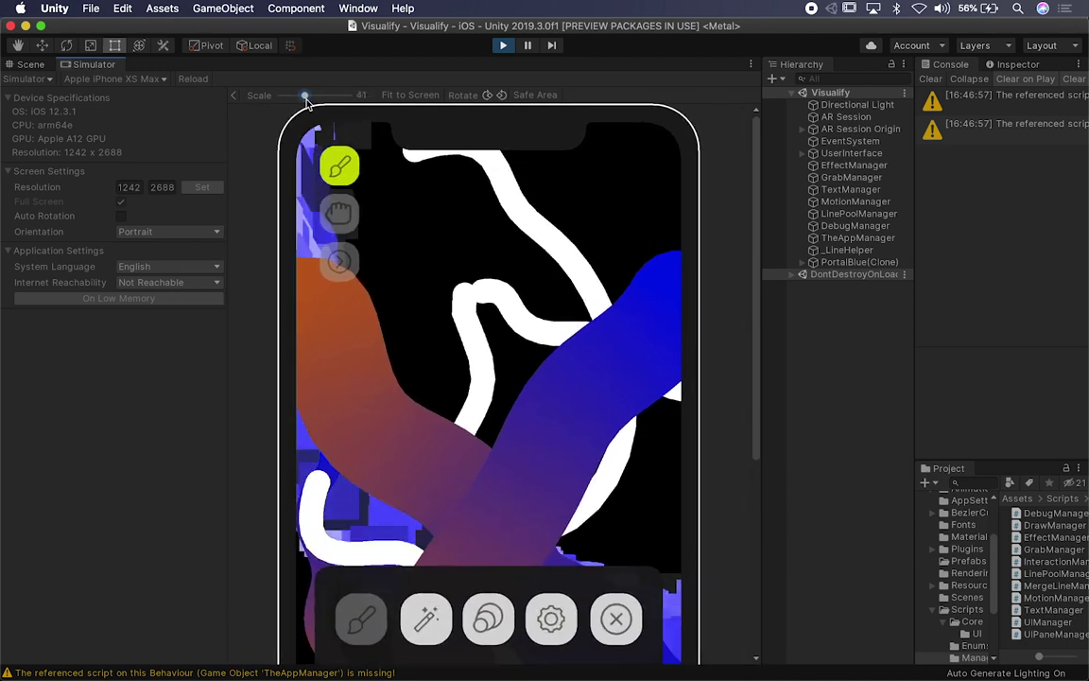
click(411, 95)
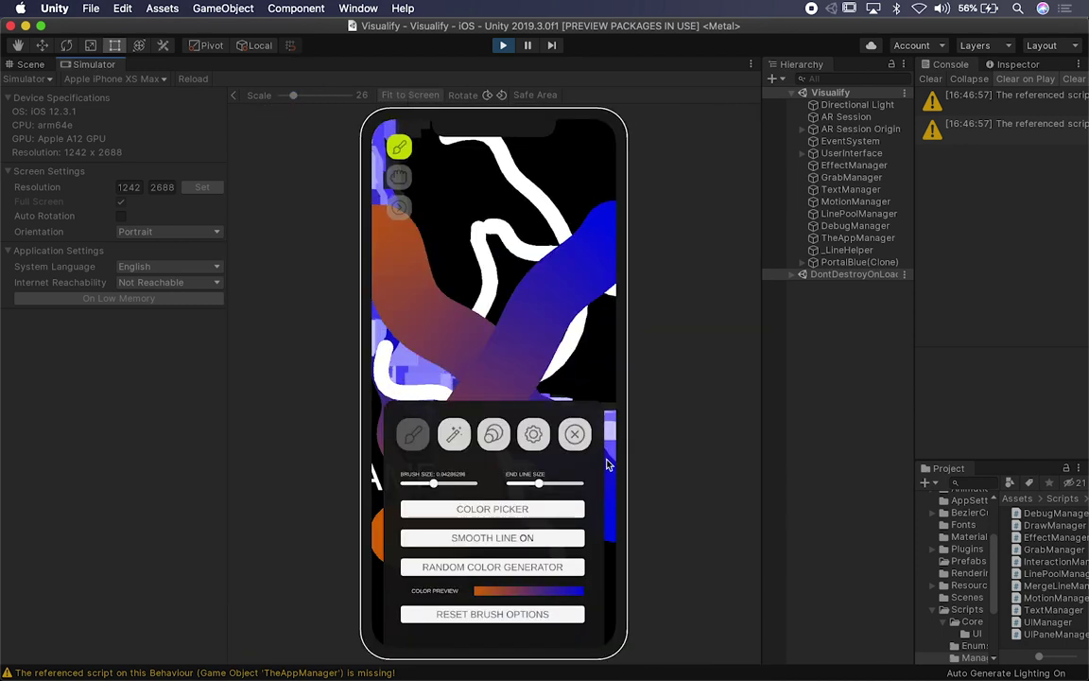
click(530, 95)
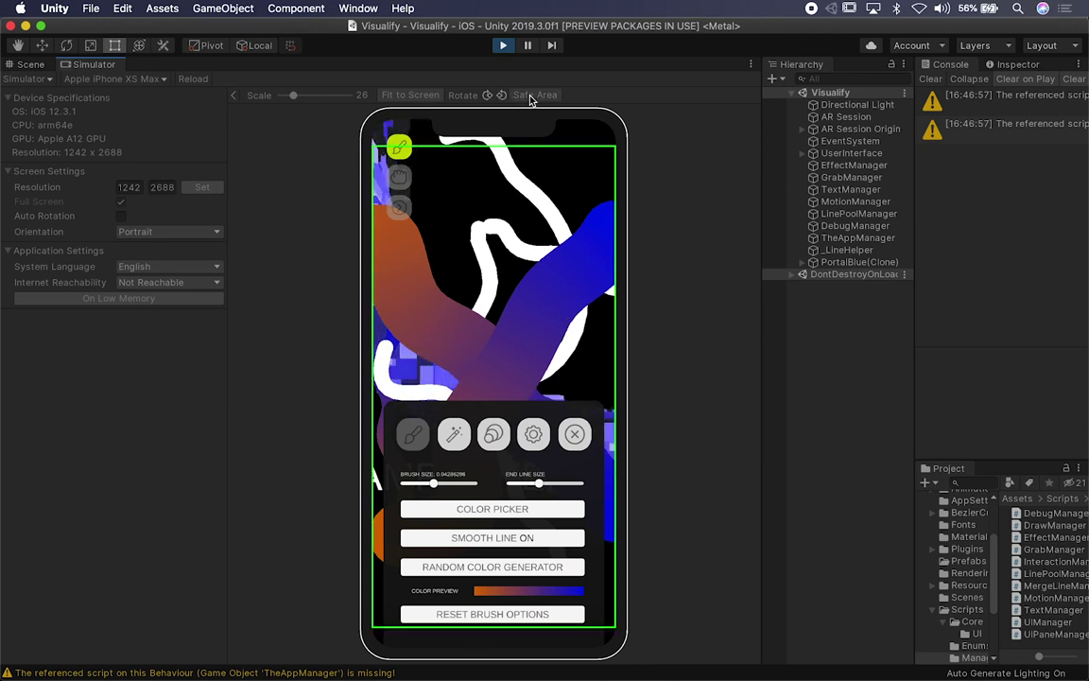